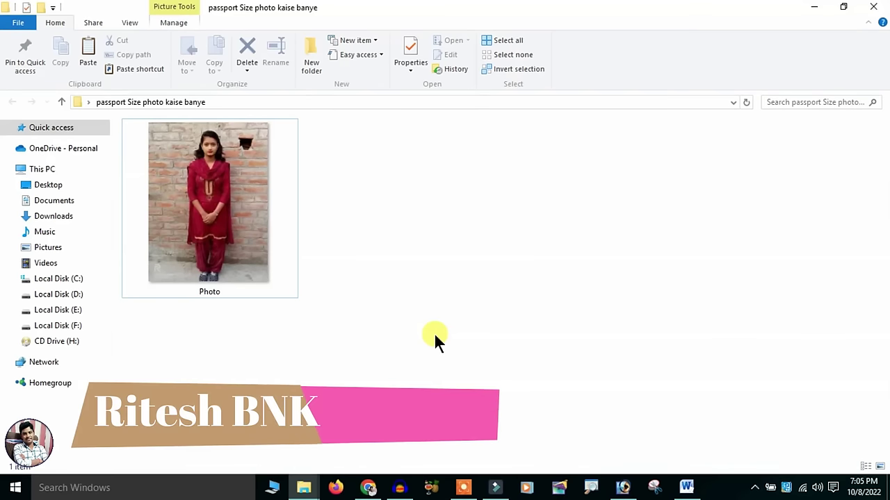
Step: Drag Photo.jpg from the passport Size photo kaise banye folder into Photoshop to open it
left_click(242, 210)
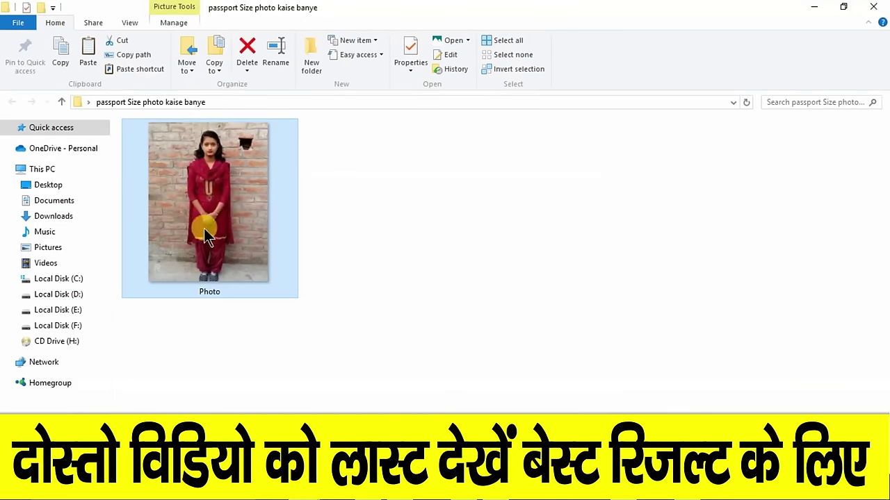
left_click_drag(229, 206, 615, 417)
left_click_drag(584, 389, 667, 490)
left_click_drag(473, 316, 432, 265)
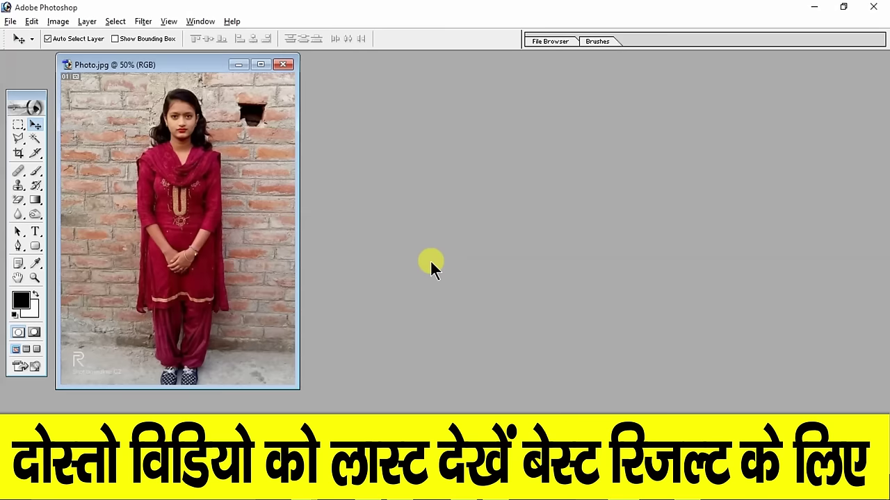
Step: Close the photo and reopen Photo.jpg from the passport Size photo kaise banye folder
left_click(261, 66)
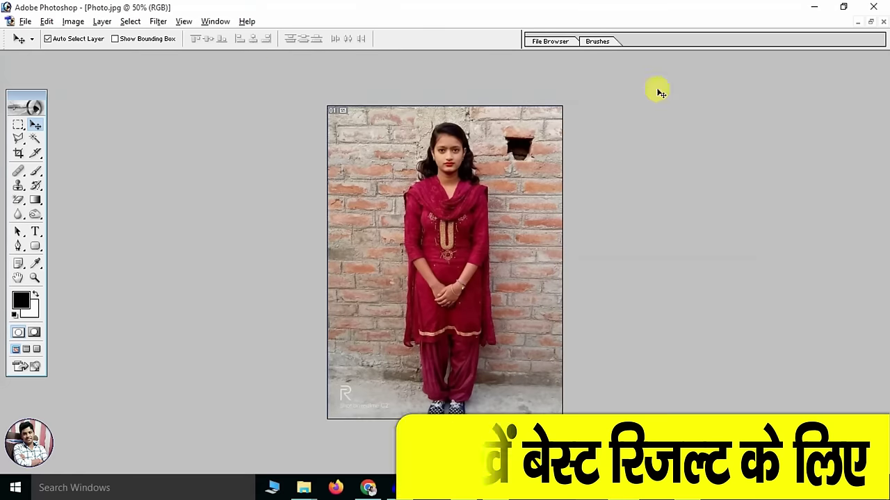
left_click(882, 28)
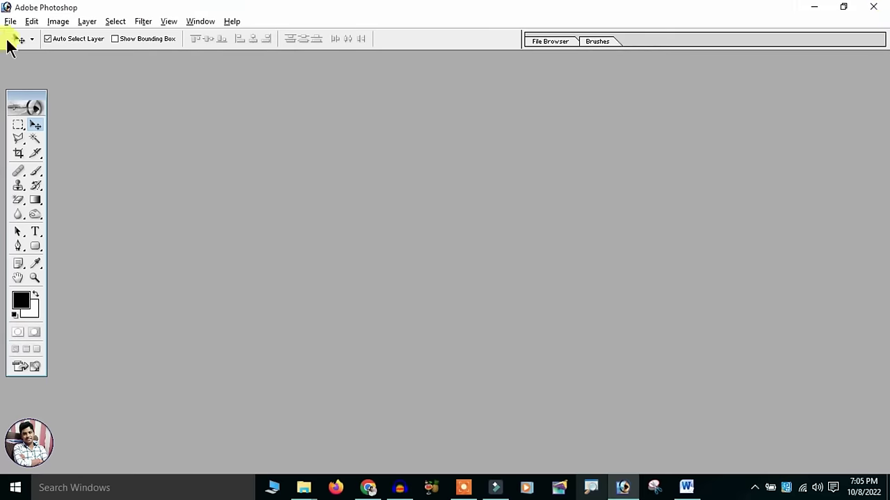
left_click(10, 20)
left_click(36, 51)
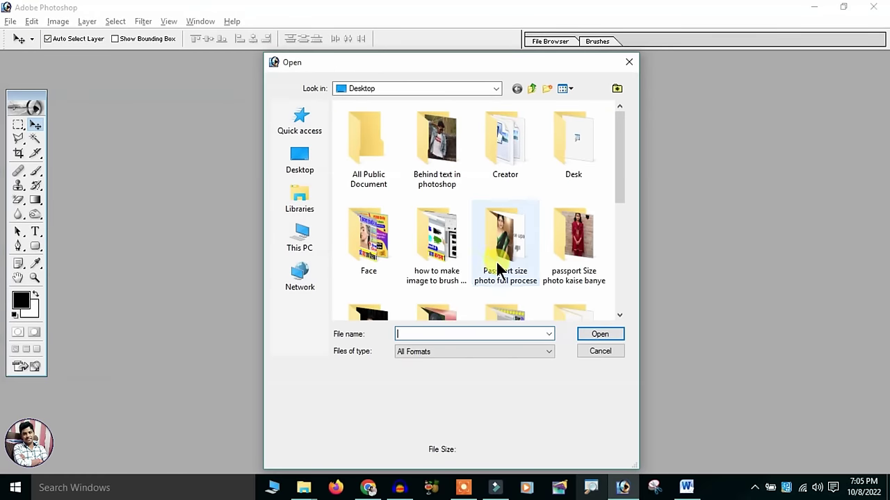
left_click(500, 258)
double_click(573, 249)
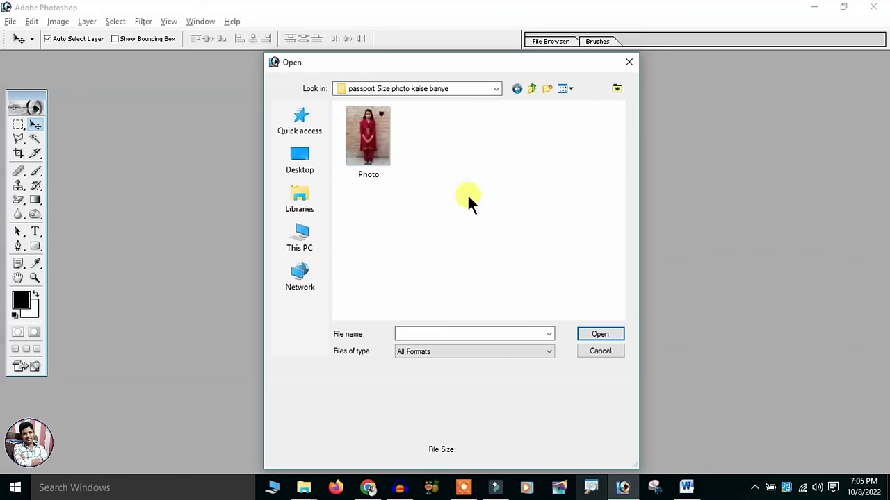
left_click(385, 139)
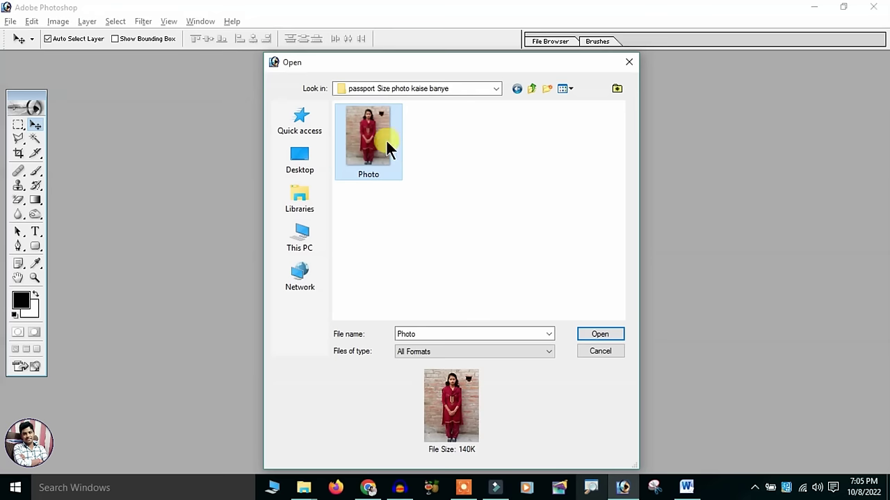
left_click(609, 332)
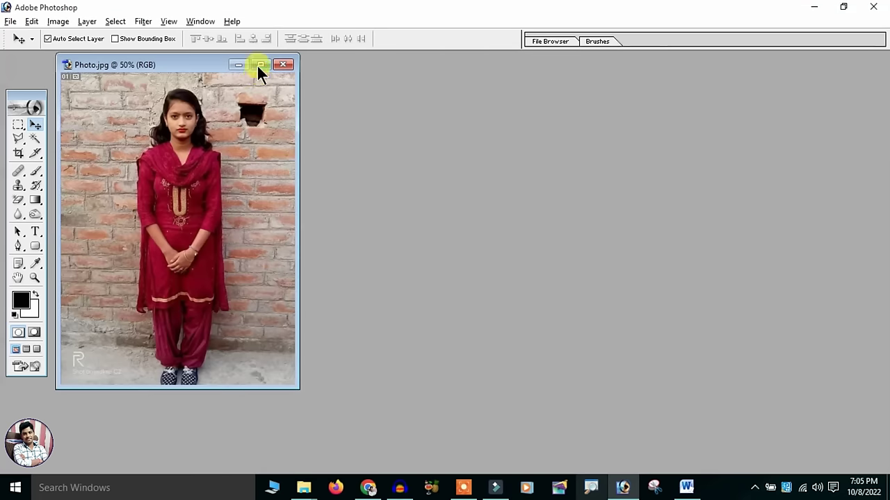
Step: Maximize the photo window and show a taller Layers panel beside it
left_click(260, 65)
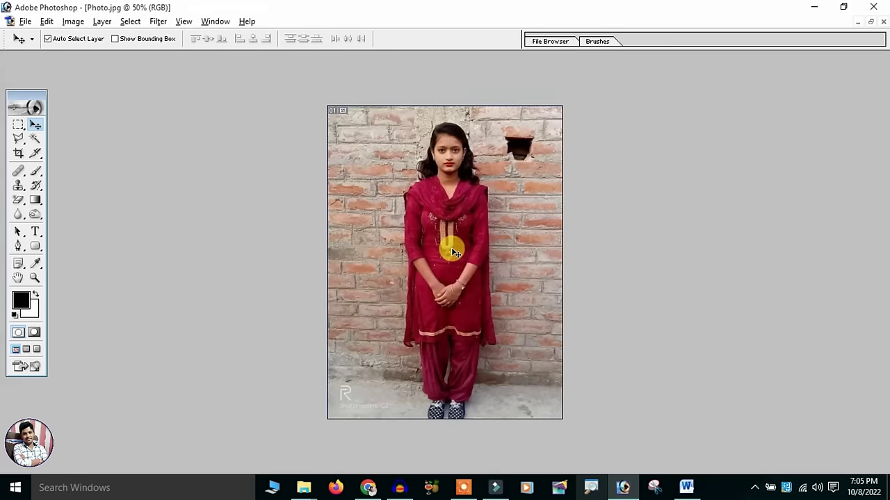
left_click(215, 21)
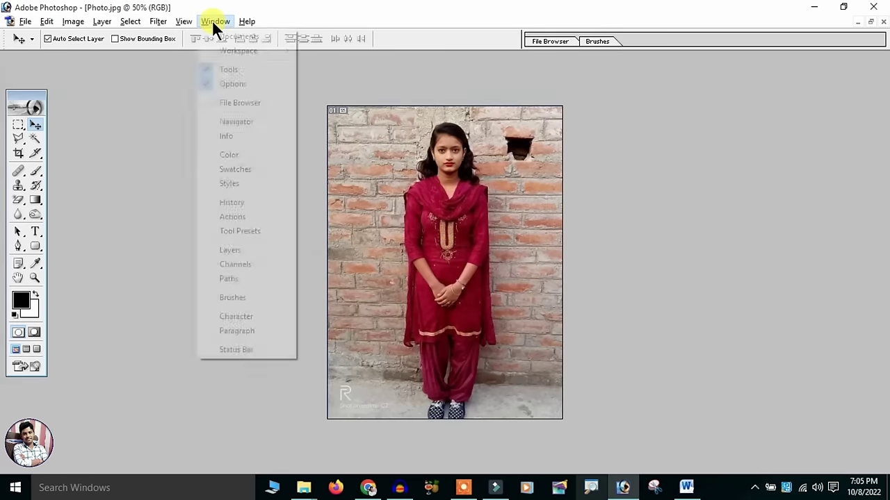
left_click(236, 250)
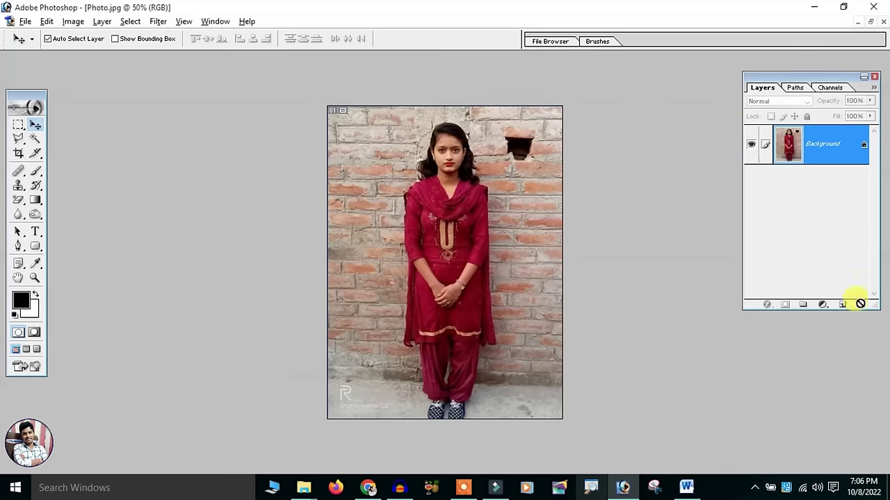
left_click_drag(872, 306, 871, 390)
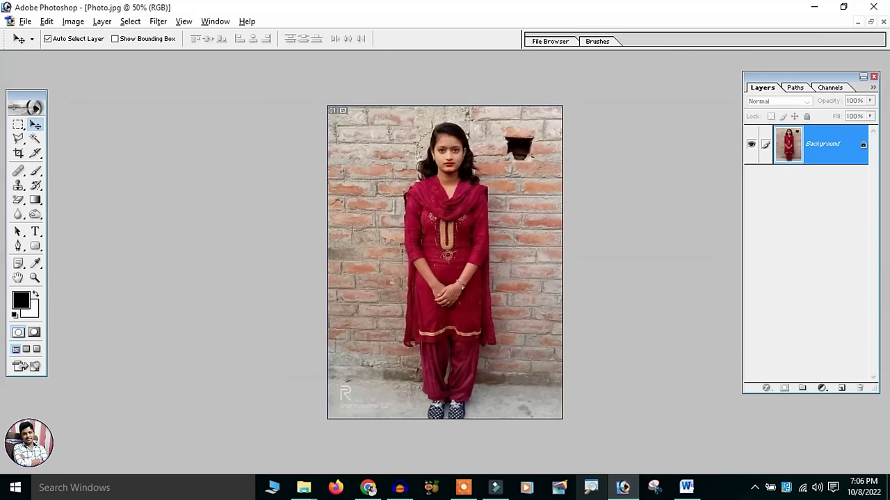
Step: Set the Crop tool to Width 1.2 in, Height 1.4 in and Resolution 300
left_click(18, 153)
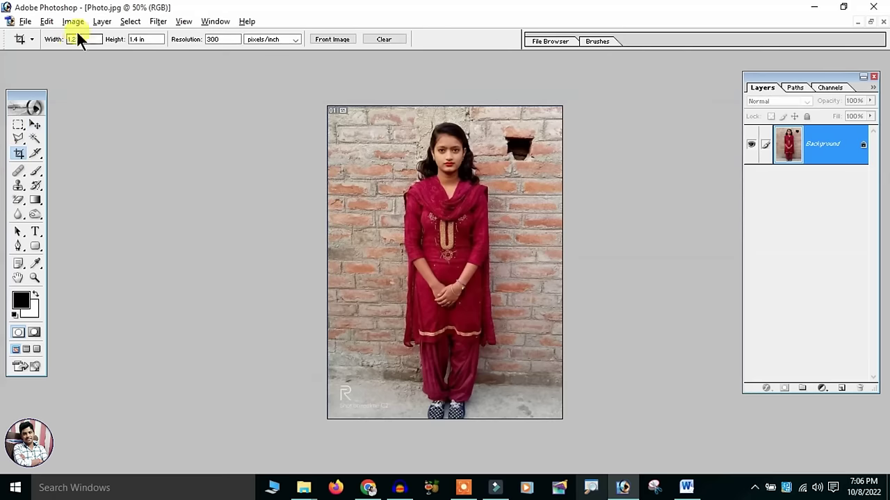
left_click_drag(89, 39, 61, 42)
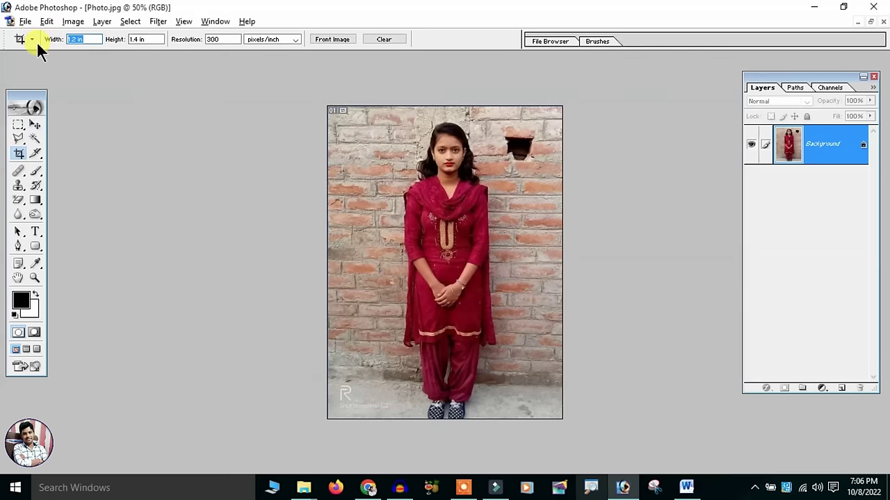
left_click_drag(158, 39, 117, 53)
left_click_drag(234, 40, 196, 43)
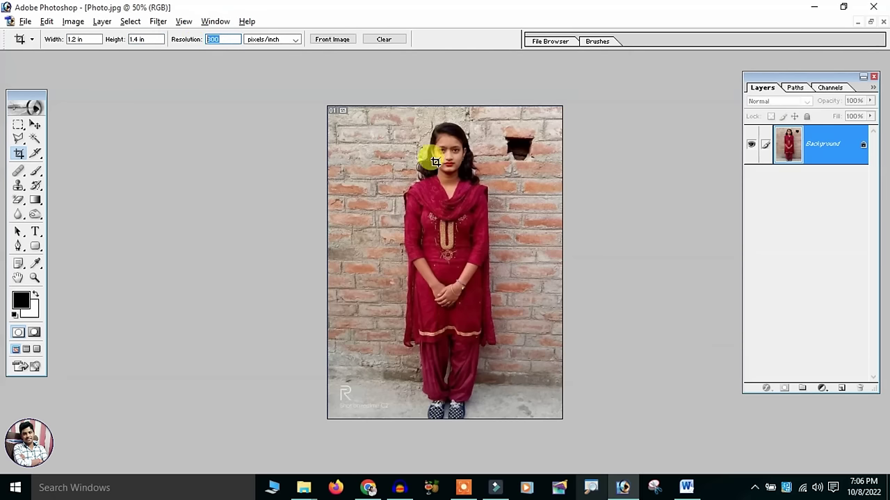
left_click(368, 121)
Step: Crop the photo to the woman's head and shoulders, then fit it to screen
left_click_drag(368, 121, 489, 261)
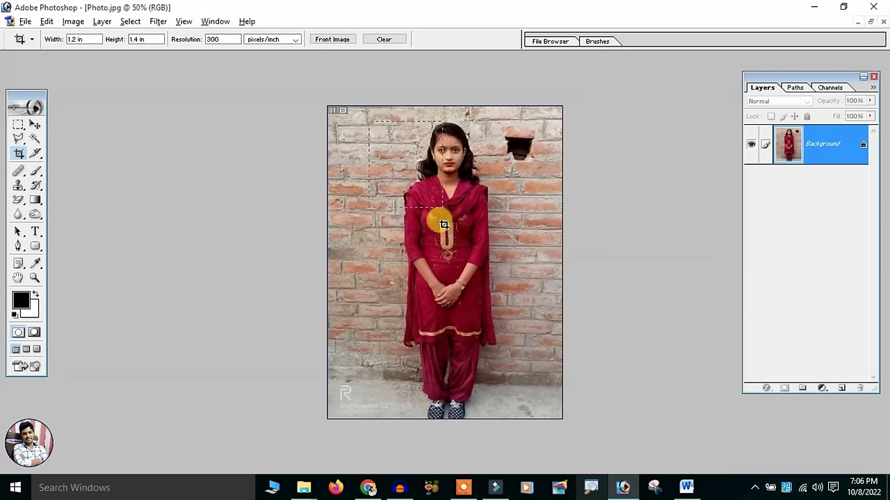
left_click_drag(454, 206, 472, 205)
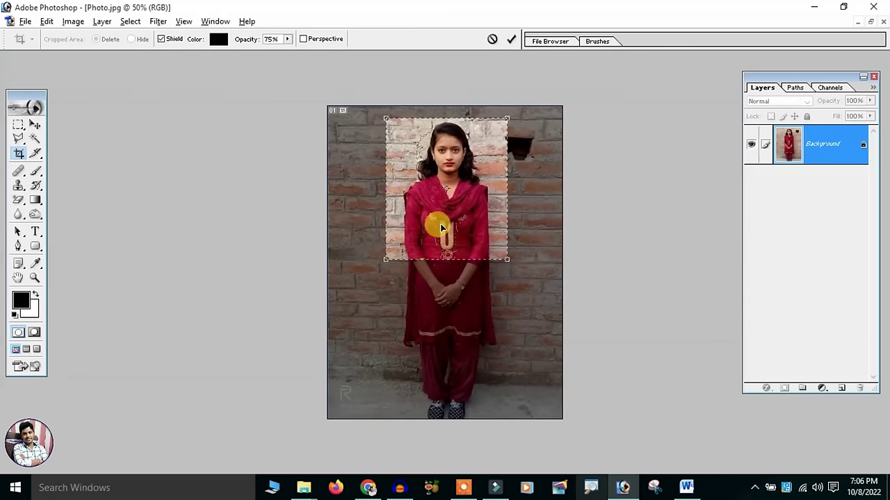
left_click_drag(384, 258, 402, 239)
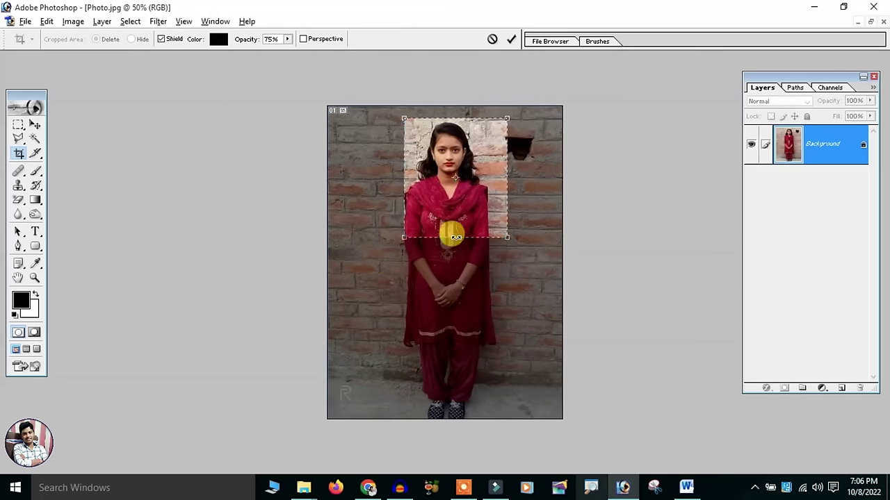
left_click_drag(507, 237, 494, 223)
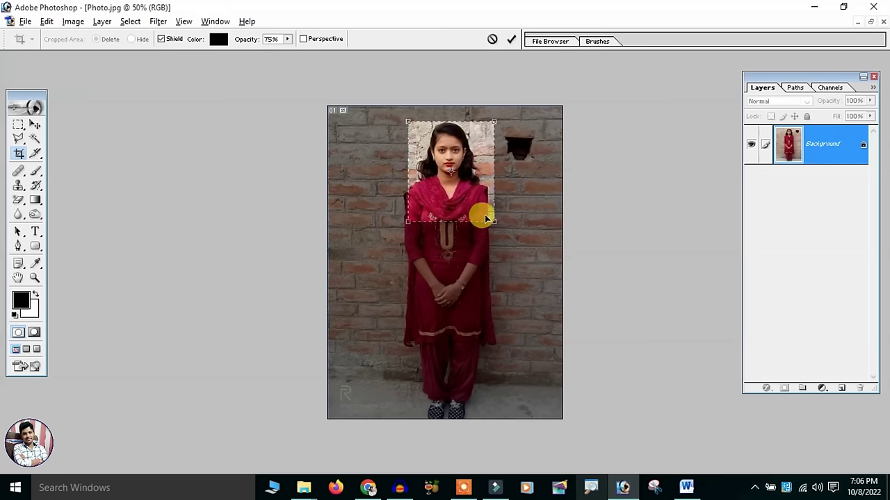
left_click_drag(493, 223, 496, 227)
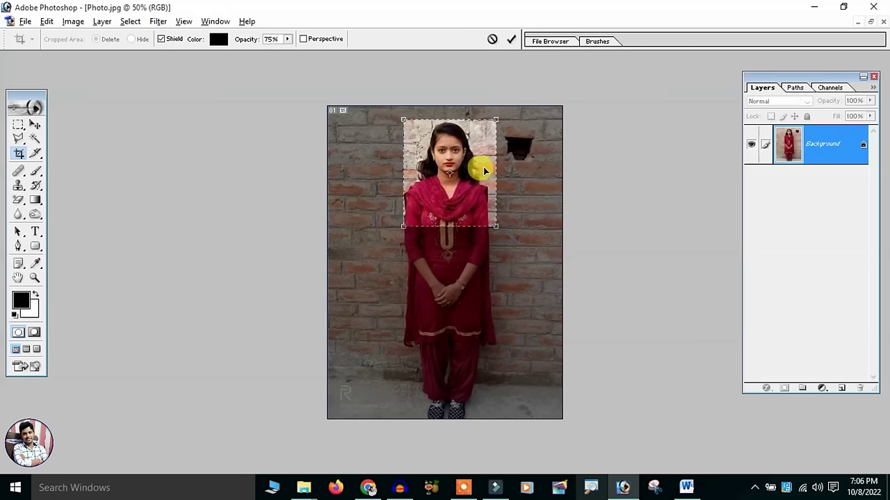
left_click_drag(477, 153, 477, 150)
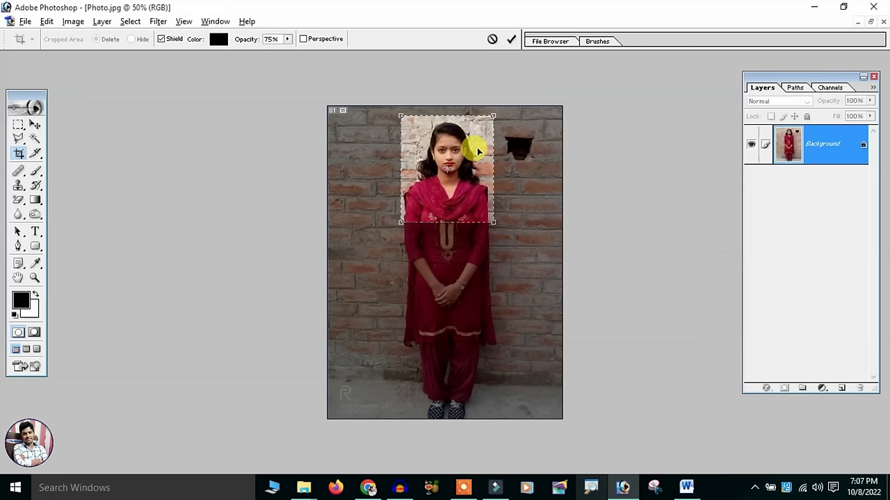
key("Return")
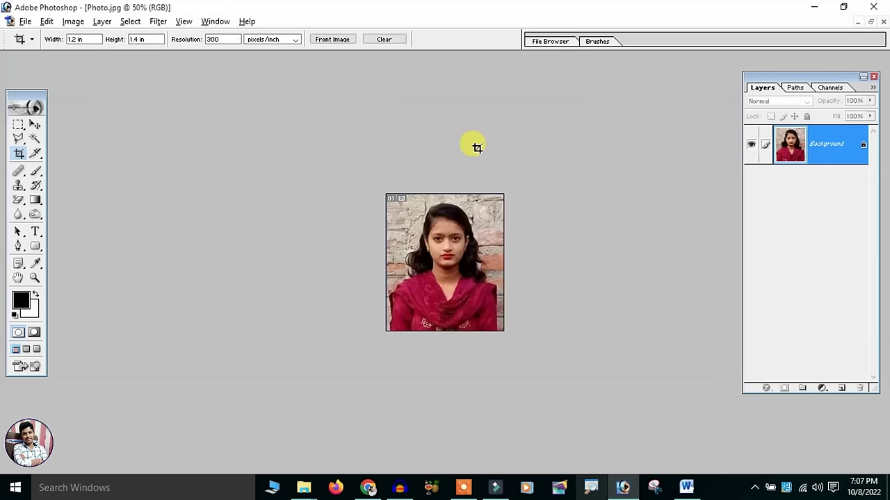
key("ctrl+0")
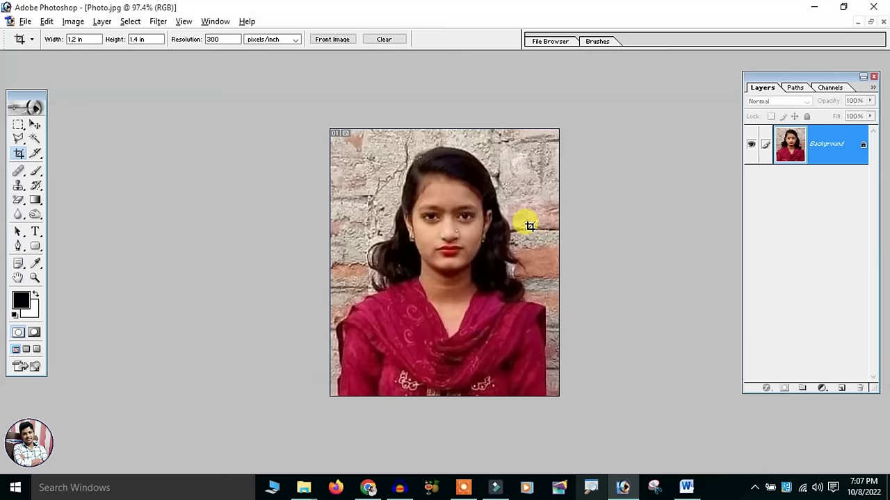
Step: Choose the Polygonal Lasso tool with a 1 px feather
left_click(18, 144)
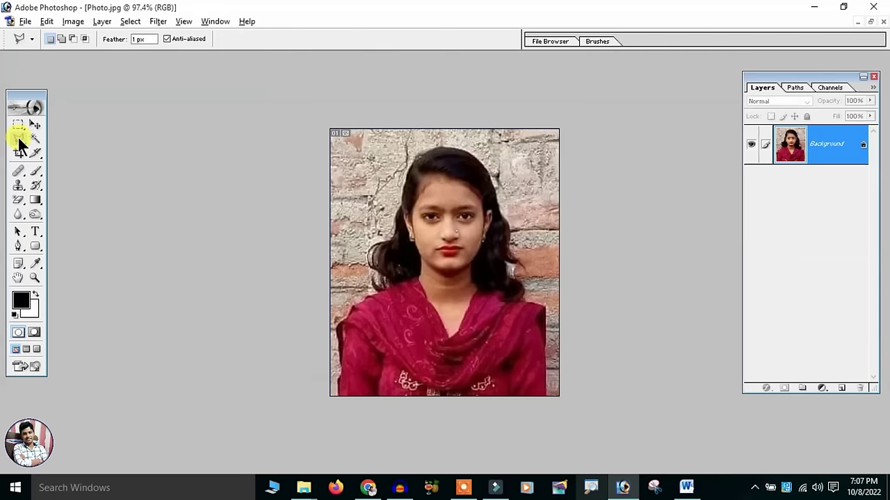
right_click(23, 148)
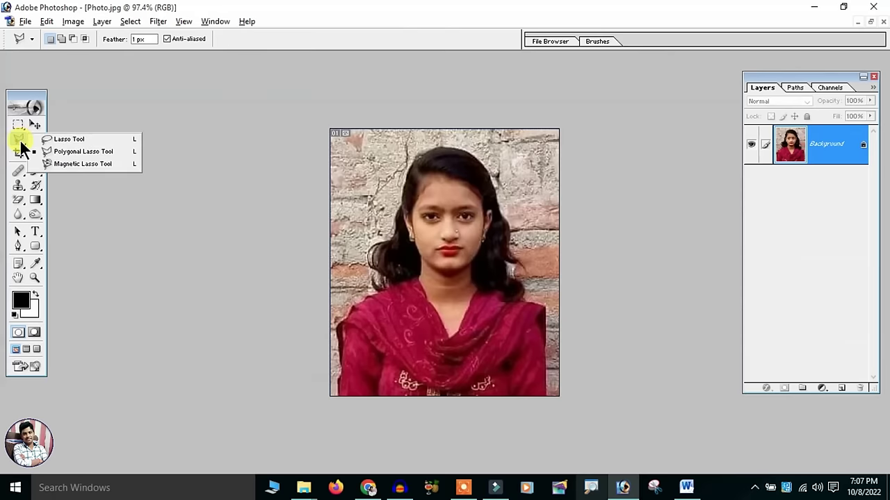
left_click(83, 152)
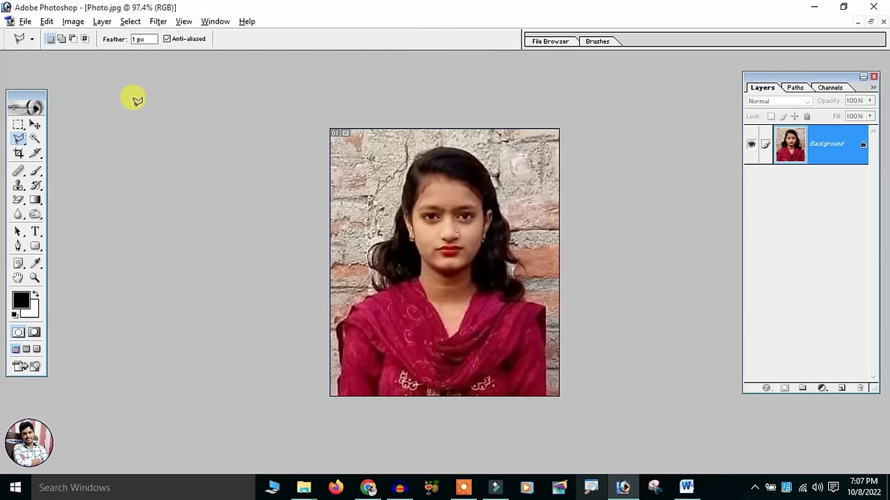
double_click(143, 38)
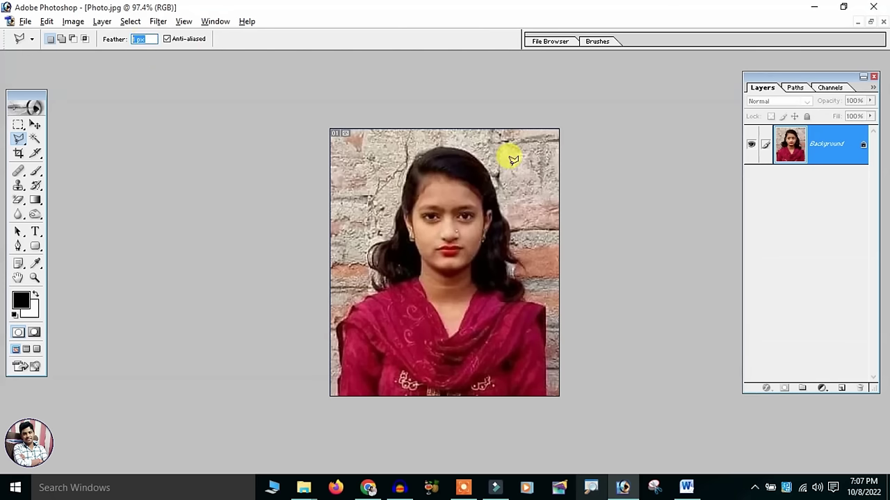
Step: Select the brick background right of the hair, fill it white, and deselect
left_click(605, 170)
key("ctrl+0")
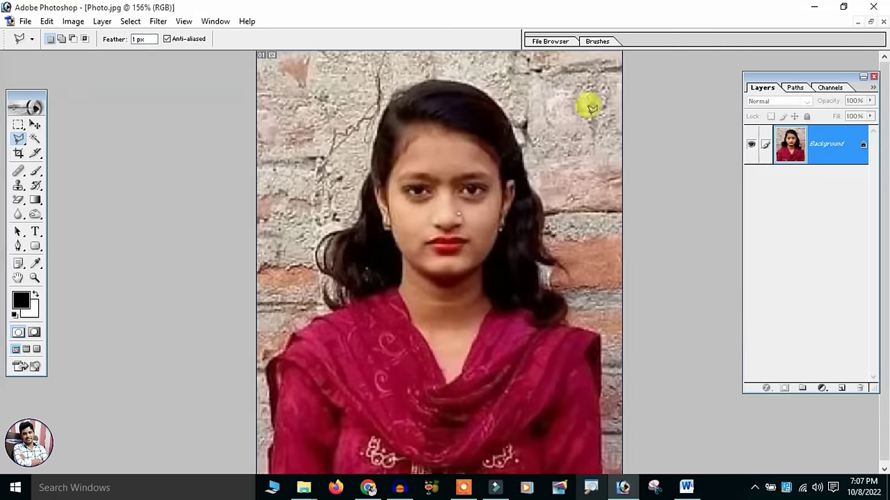
left_click(661, 71)
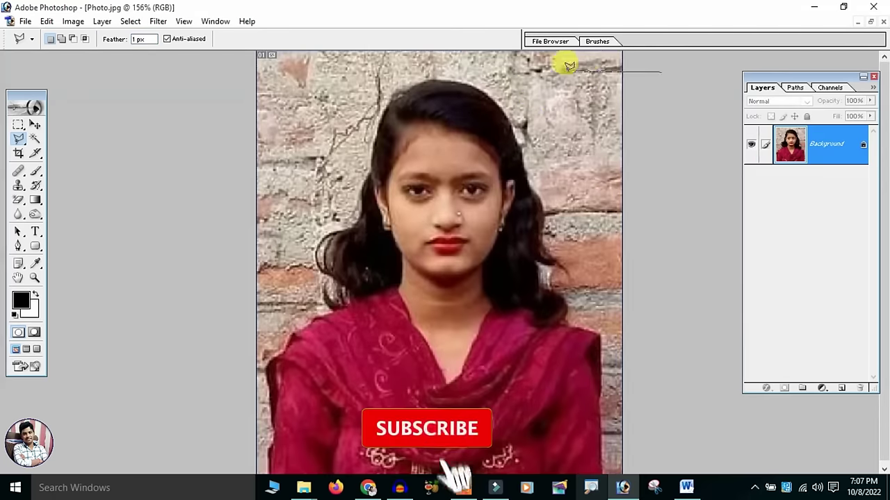
left_click(475, 82)
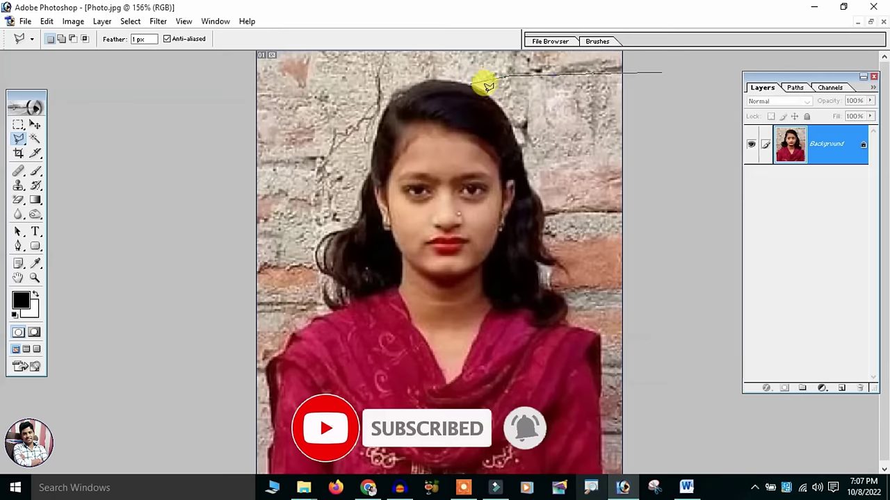
left_click(508, 115)
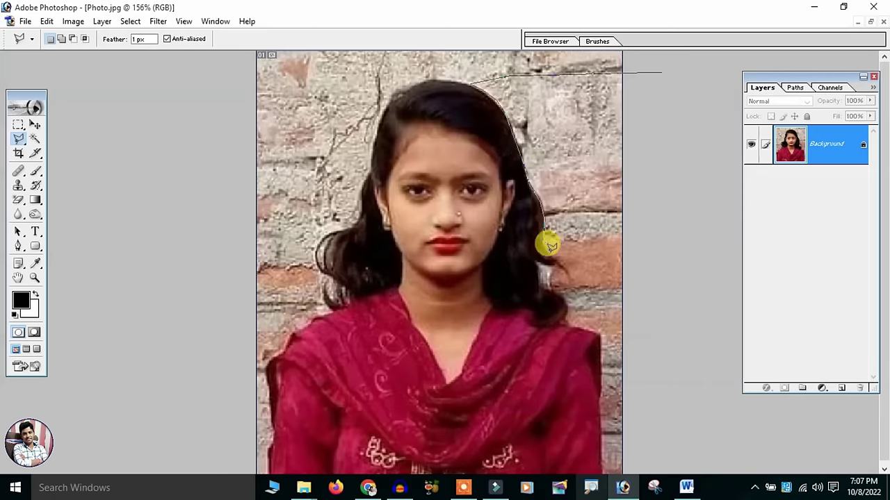
double_click(675, 182)
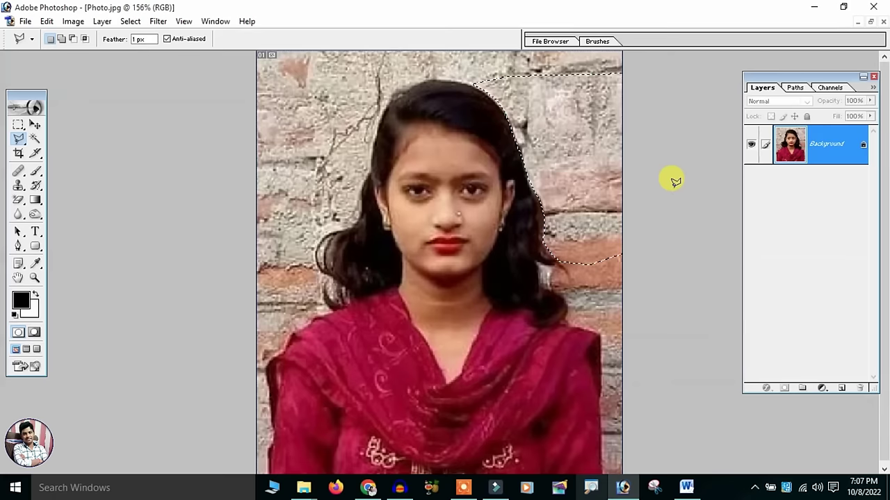
key("Delete")
right_click(549, 125)
left_click(575, 146)
Step: Trace a new selection outline along the hair and shoulder edge
left_click(660, 176)
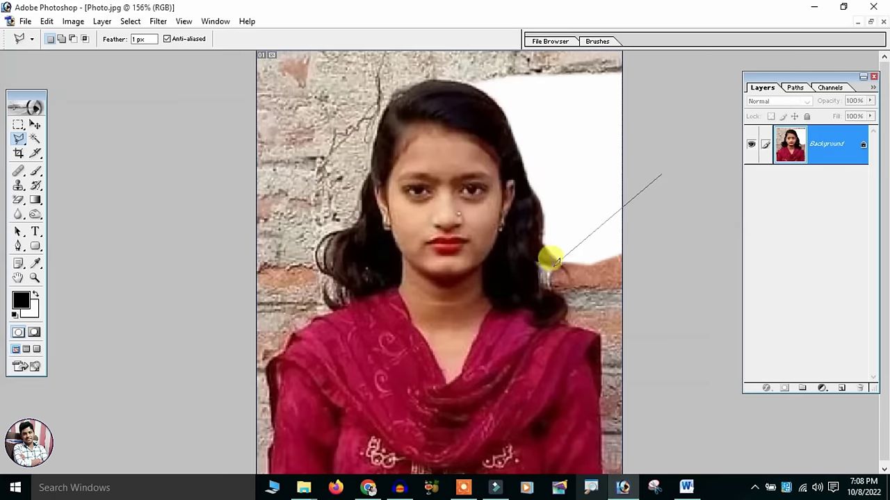
left_click(541, 266)
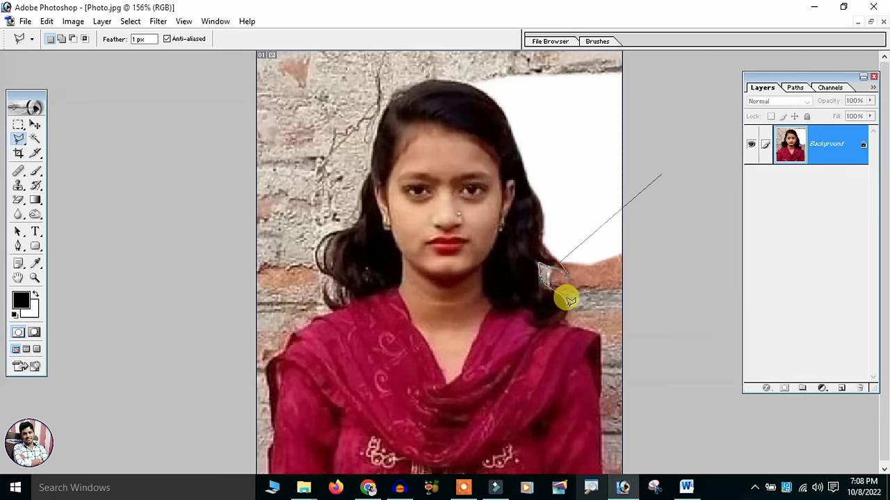
left_click(568, 320)
left_click(599, 331)
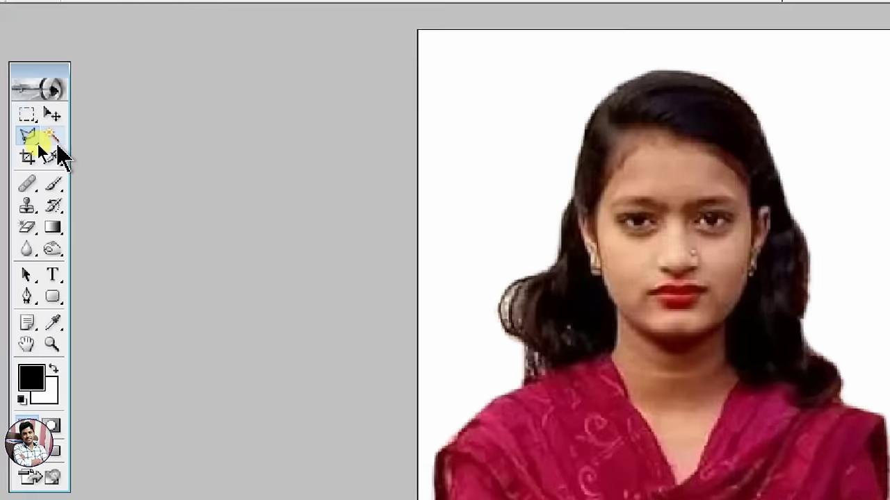
left_click(37, 142)
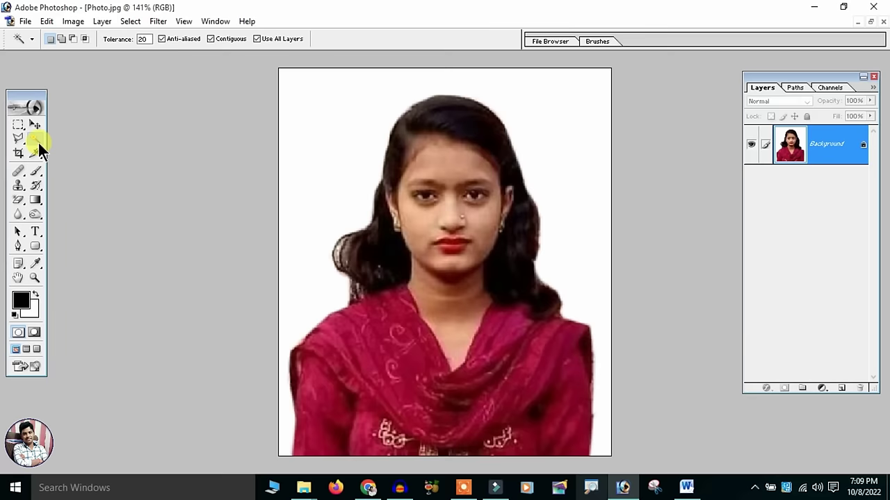
left_click(358, 110)
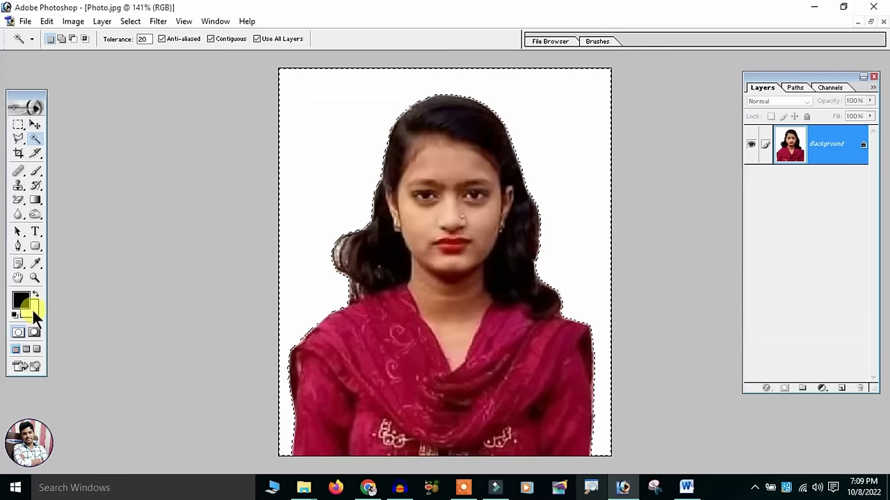
left_click(32, 308)
left_click_drag(616, 94, 589, 53)
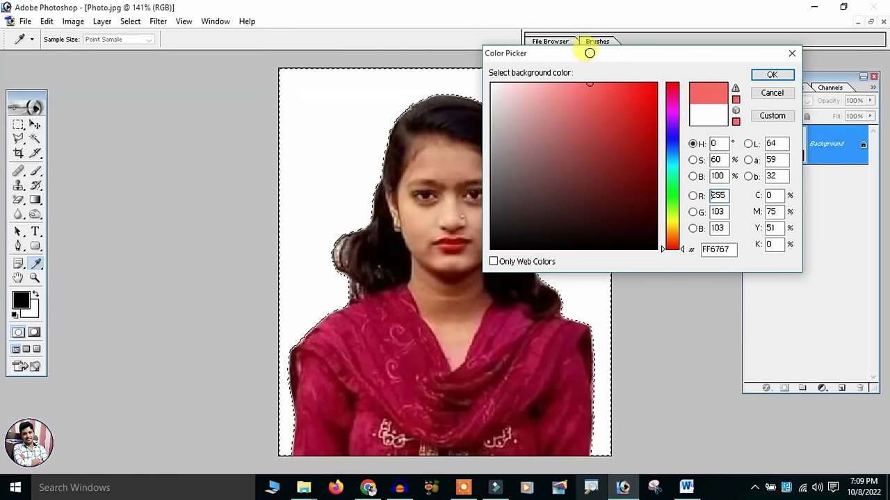
mouse_move(670, 159)
left_mouse_down()
mouse_move(674, 111)
mouse_move(674, 129)
mouse_move(613, 84)
left_mouse_up()
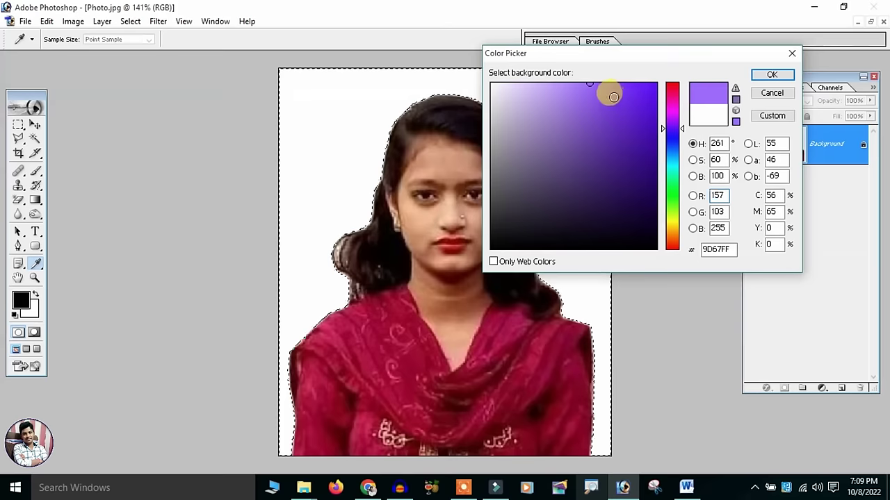
left_click(772, 74)
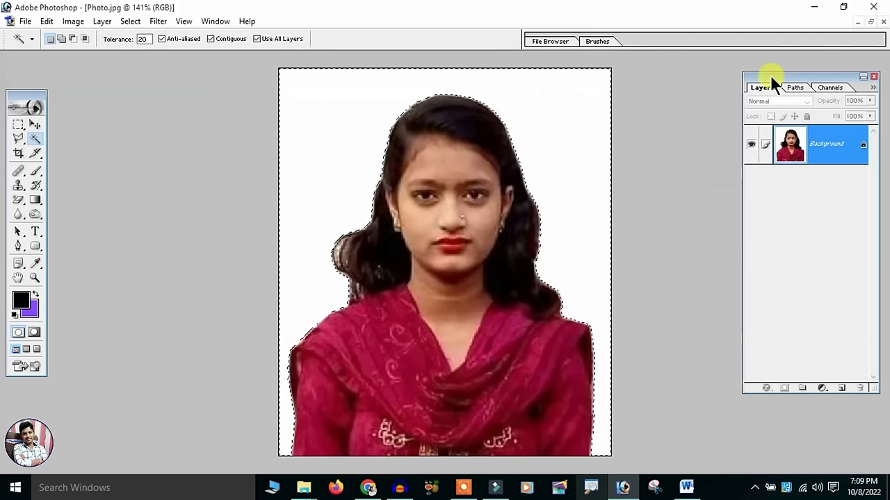
key("Delete")
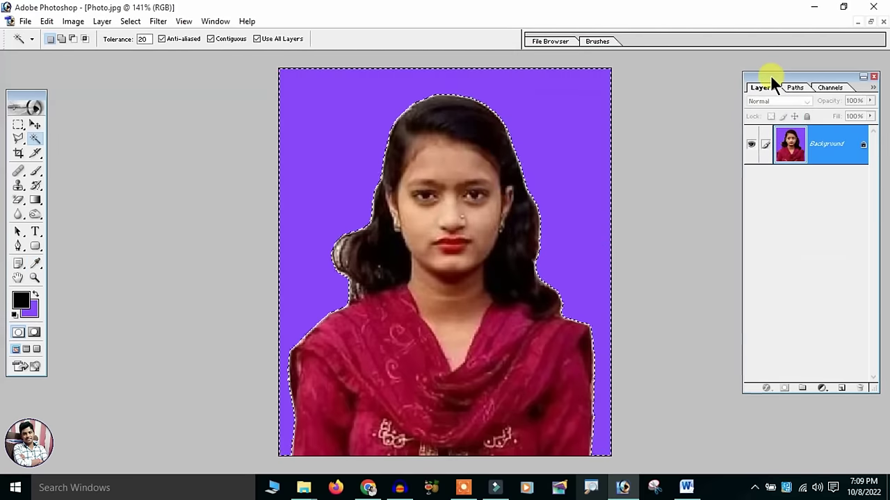
key("ctrl+d")
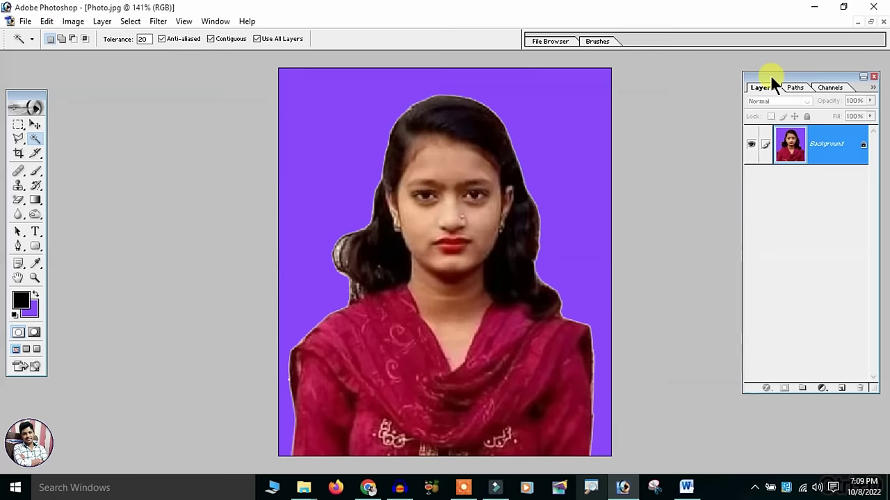
key("ctrl+alt+z")
key("ctrl+alt+z")
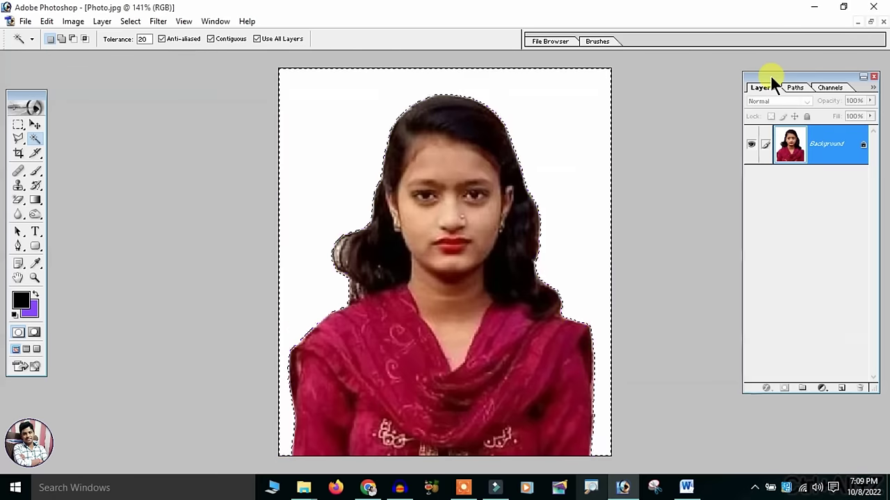
key("ctrl+d")
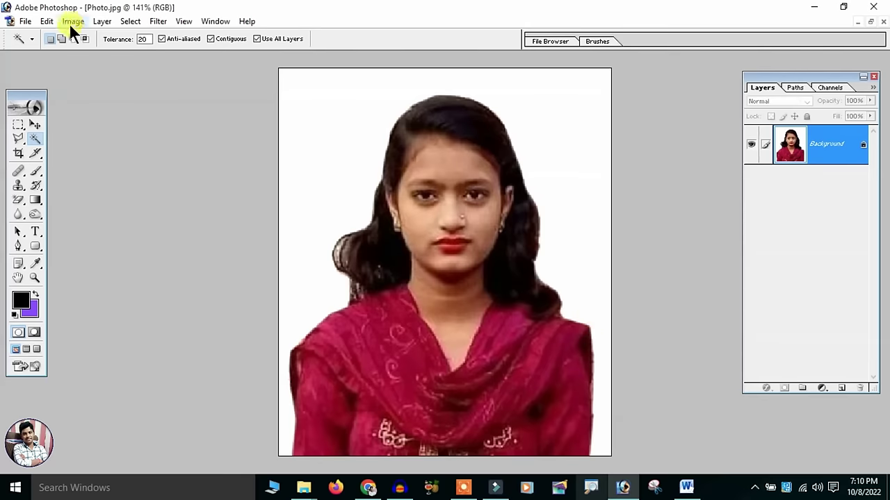
Step: Stroke the entire canvas with a black Inside border, then deselect
key("ctrl+a")
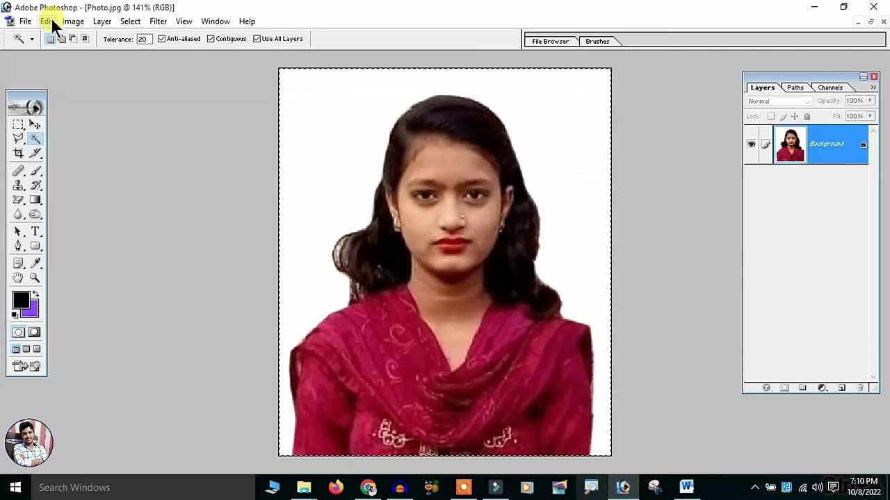
left_click(47, 21)
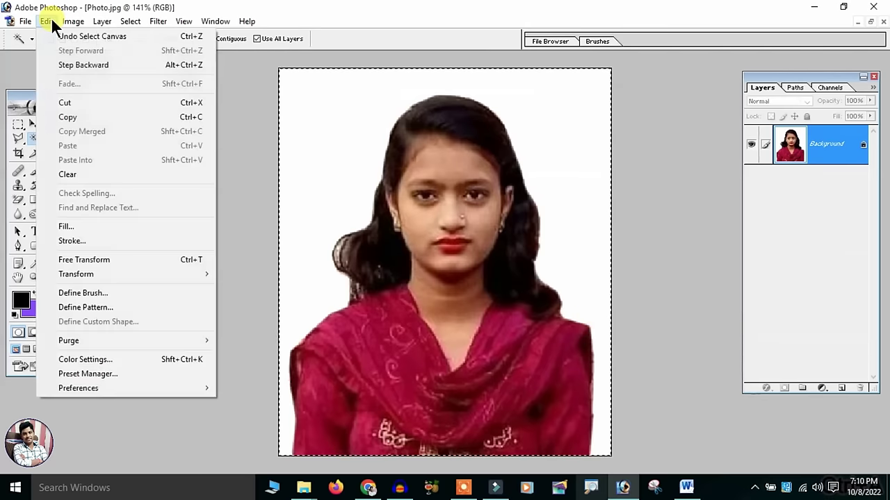
left_click(85, 241)
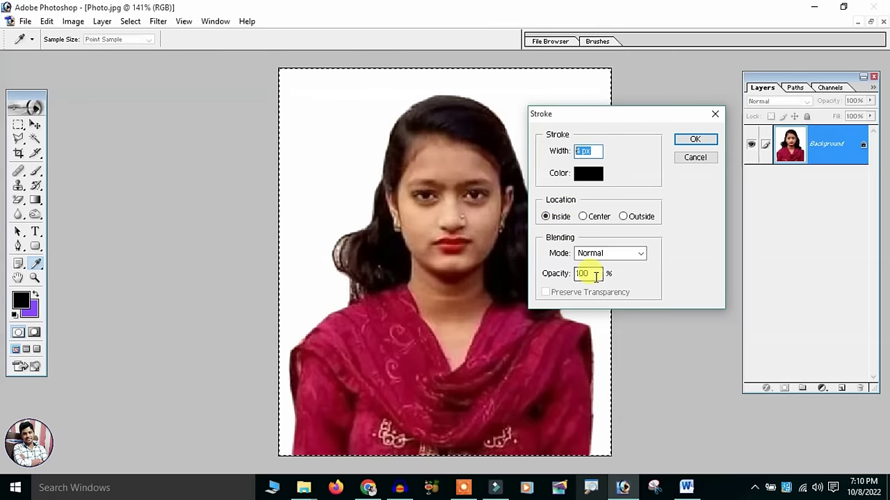
left_click(690, 140)
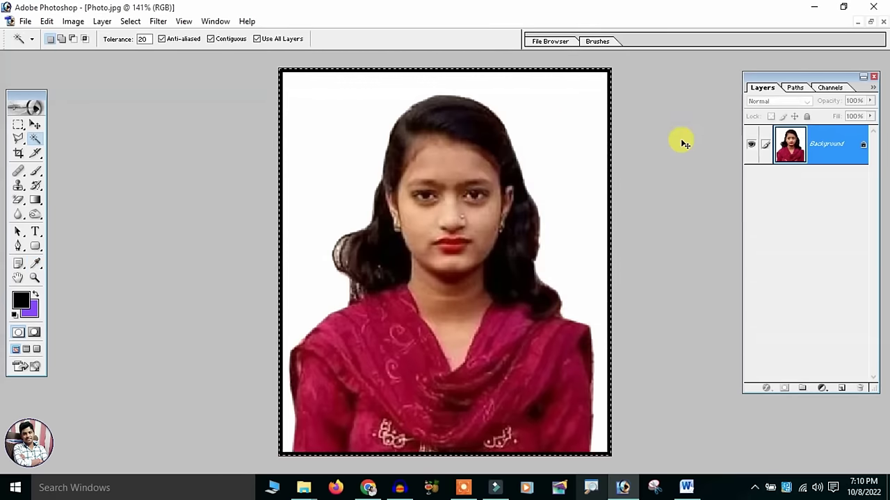
key("ctrl+d")
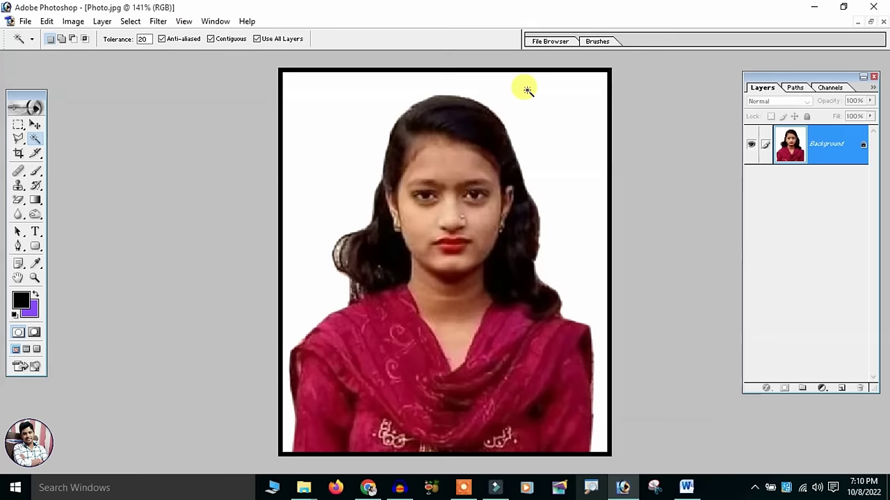
Step: Create a new white A4 document (210 × 297 mm) at 300 pixels/inch
key("ctrl+a")
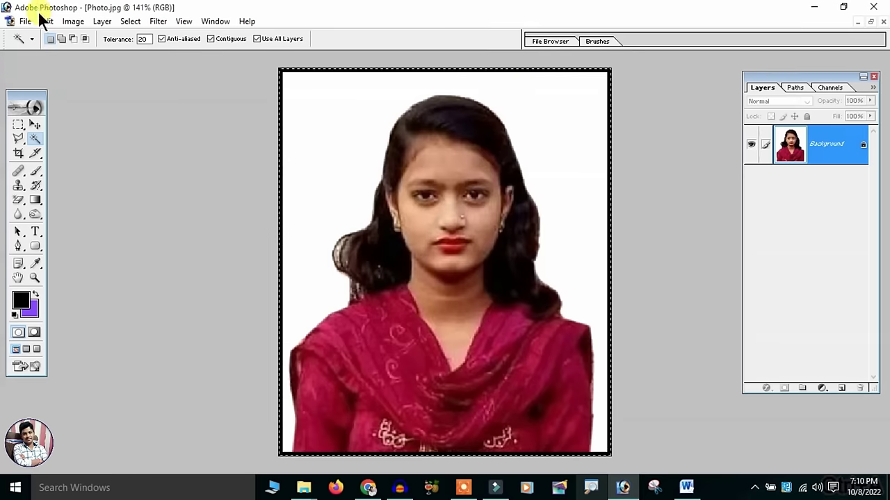
left_click(18, 21)
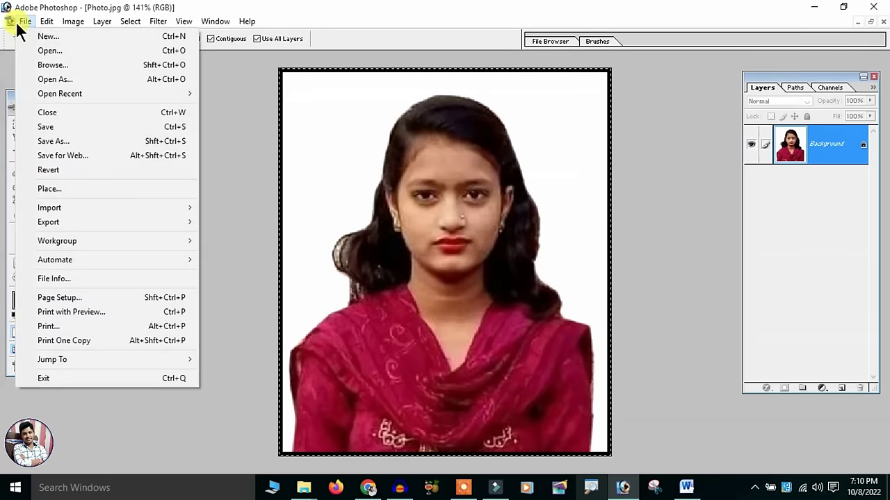
left_click(52, 38)
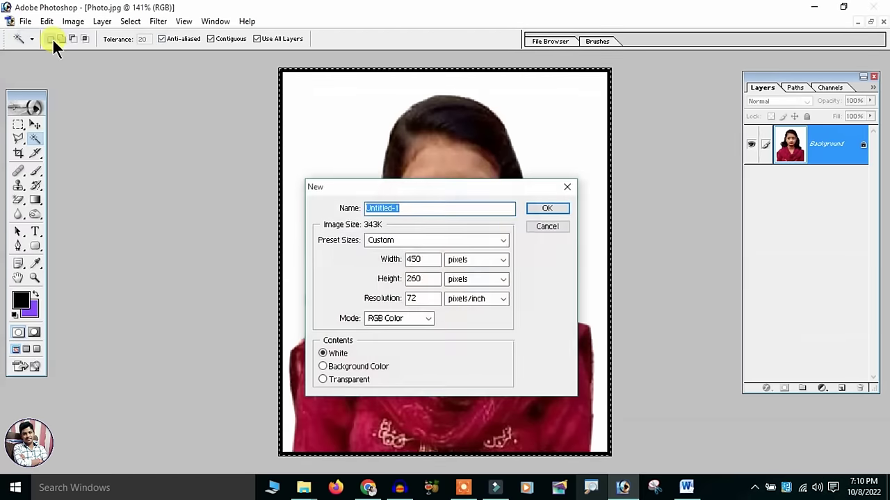
left_click(388, 240)
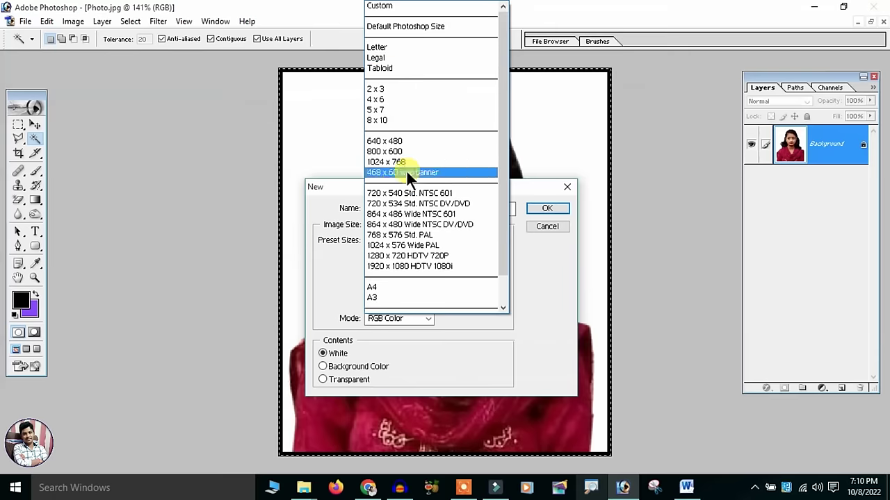
left_click(384, 287)
left_click_drag(428, 298, 348, 297)
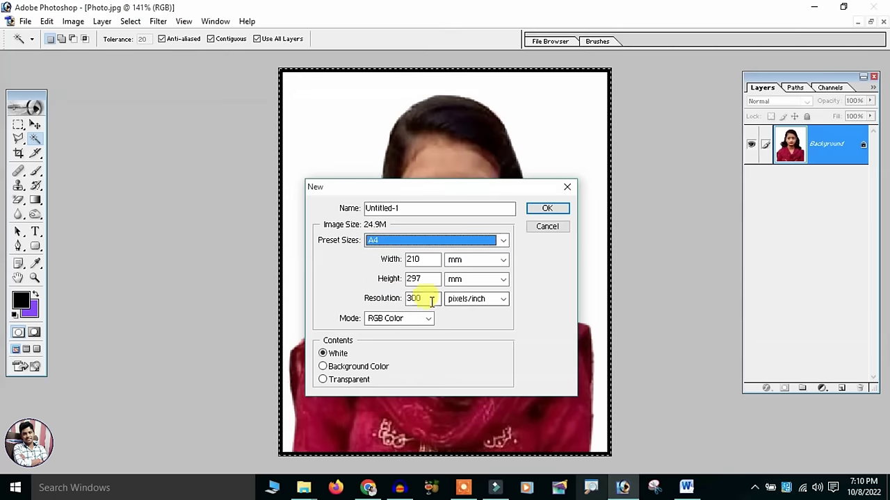
left_click(425, 298)
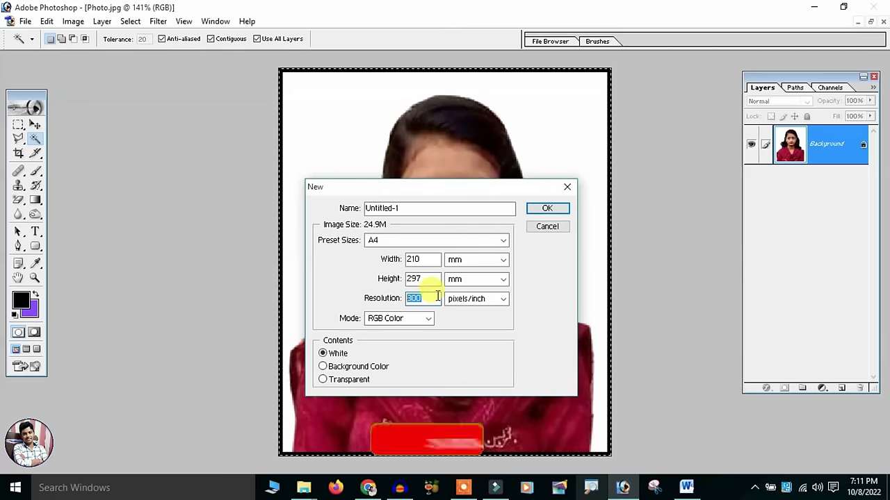
left_click(546, 208)
left_click(301, 69)
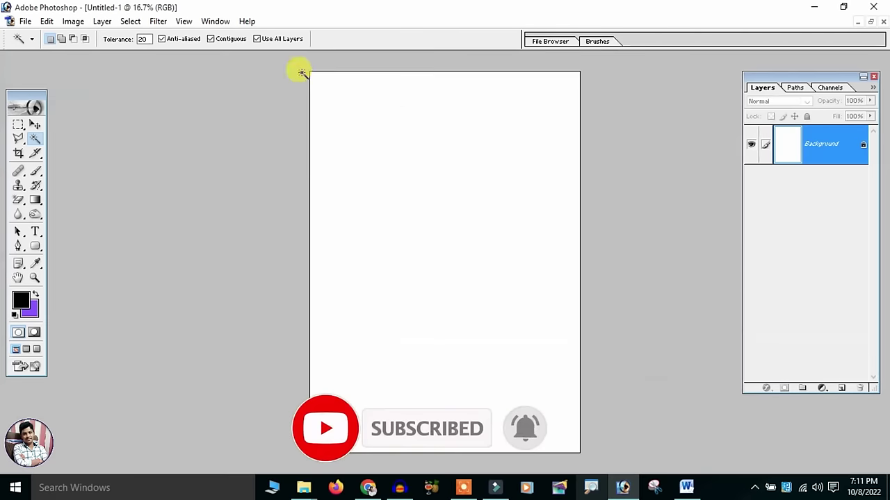
left_click(870, 22)
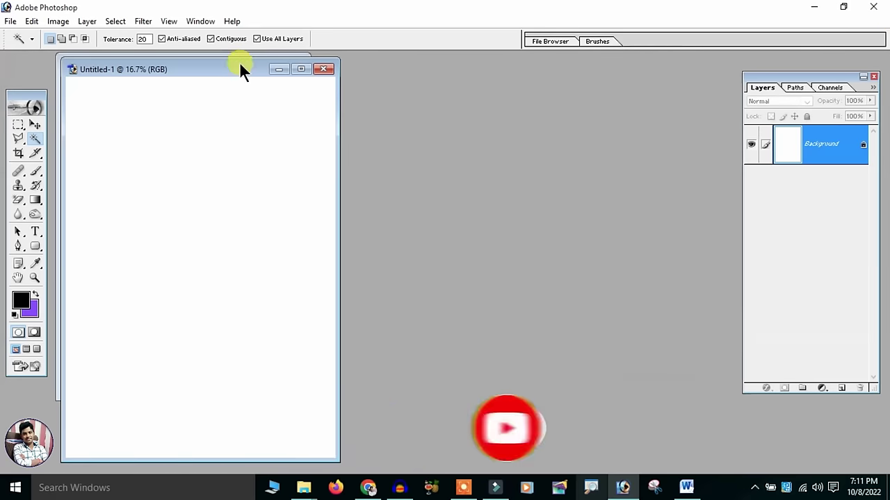
Step: Paste the selected bordered portrait into the blank A4 Untitled-1 page
left_click_drag(241, 64, 545, 69)
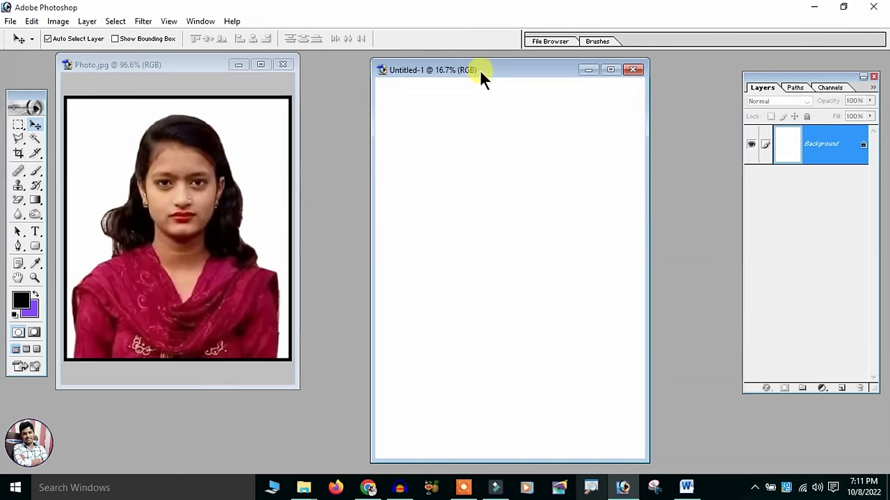
left_click_drag(479, 70, 466, 56)
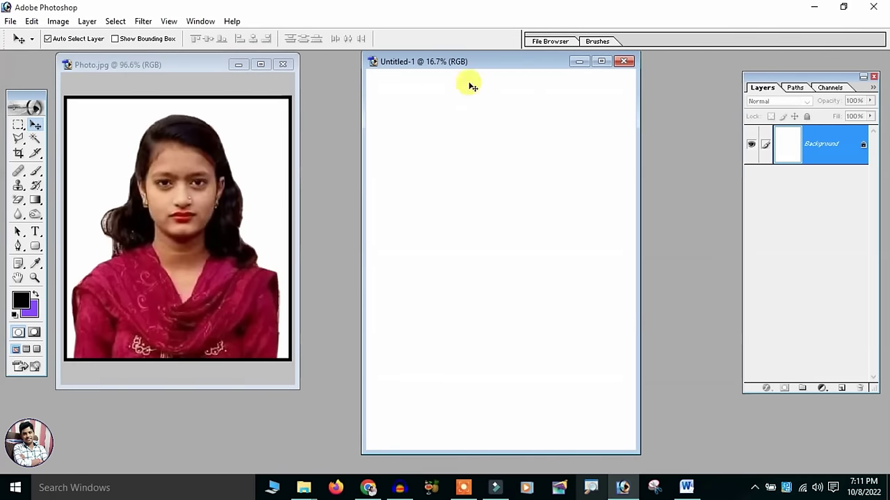
key("ctrl+0")
left_click(162, 171)
key("ctrl+a")
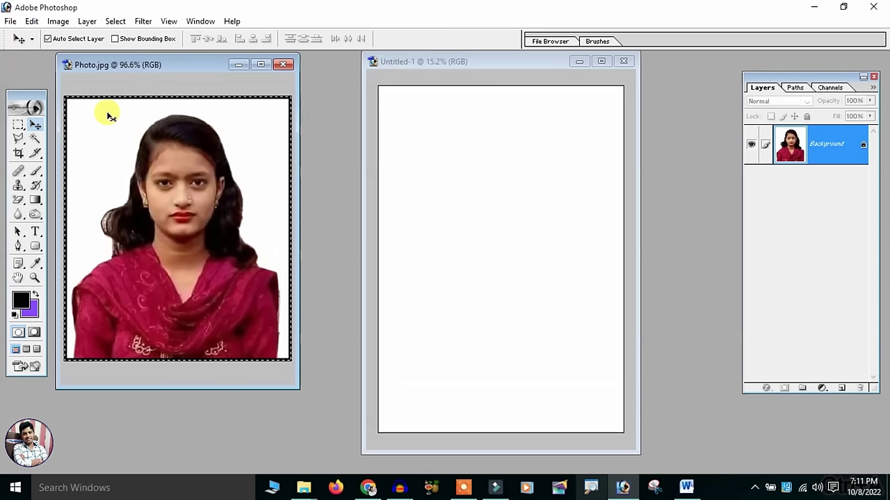
left_click(461, 62)
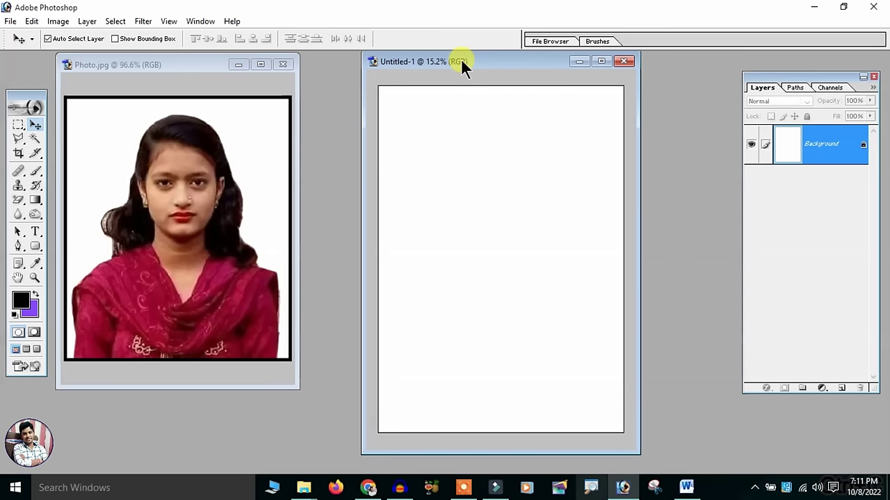
key("ctrl+v")
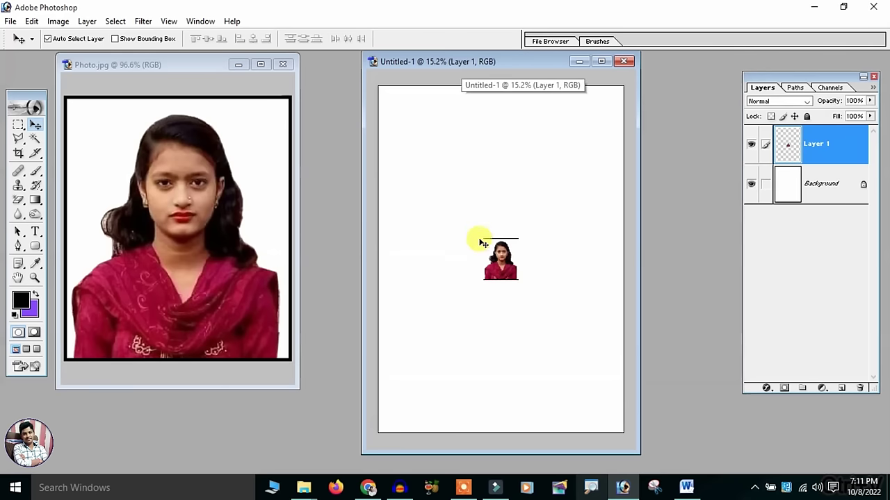
Step: Maximize the A4 page and move the portrait into its top-left corner
left_click(601, 61)
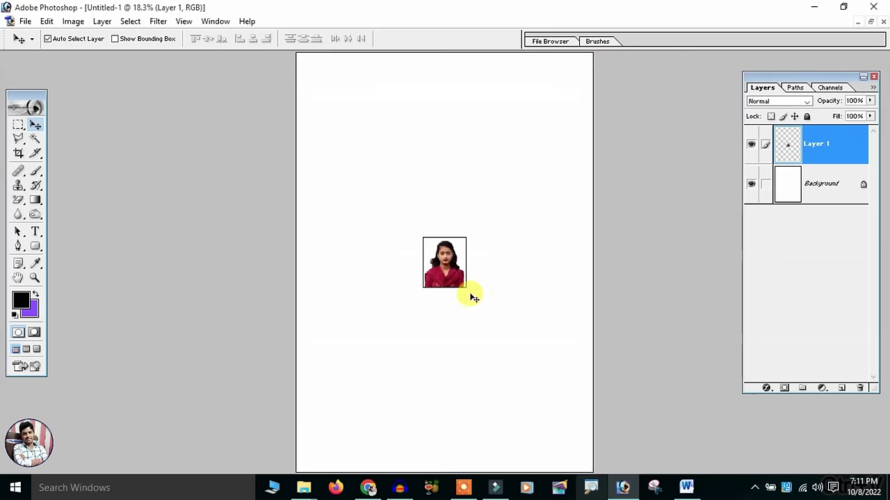
key("ctrl+0")
left_click_drag(441, 360, 318, 139)
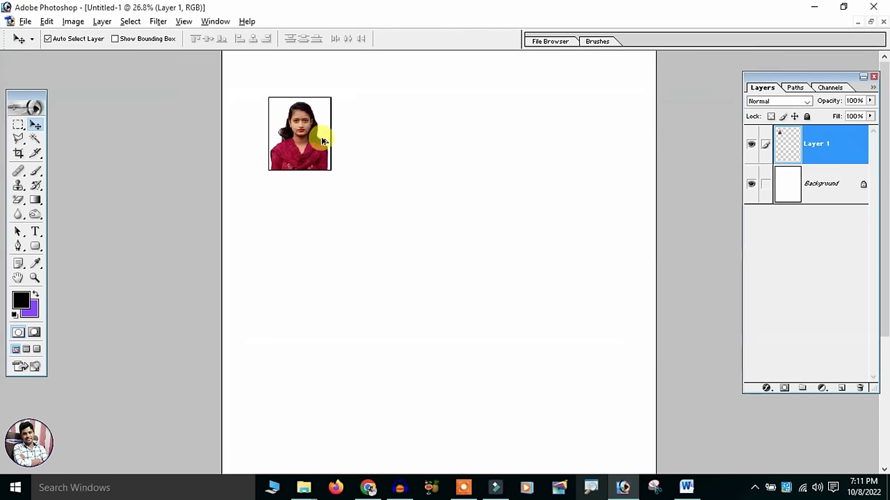
key("ctrl+plus")
left_click_drag(244, 169, 193, 113)
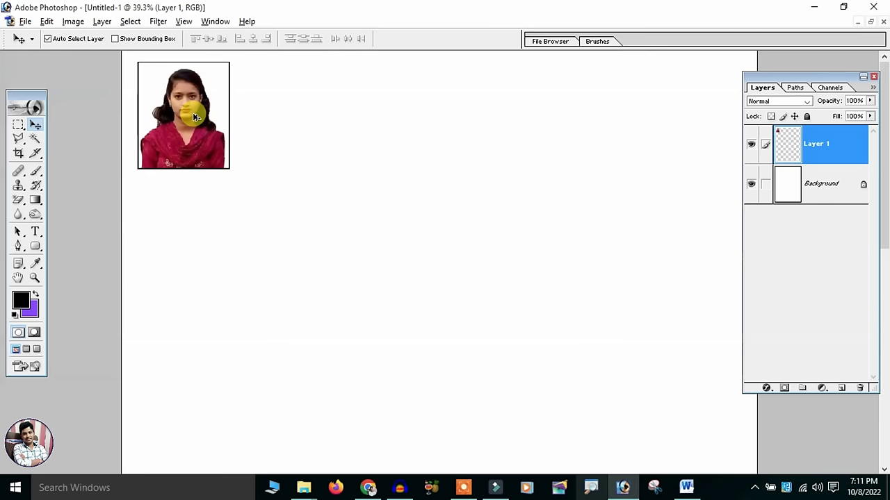
Step: Alt-drag copies of the portrait to build a row across the page top
left_click_drag(193, 116, 290, 118)
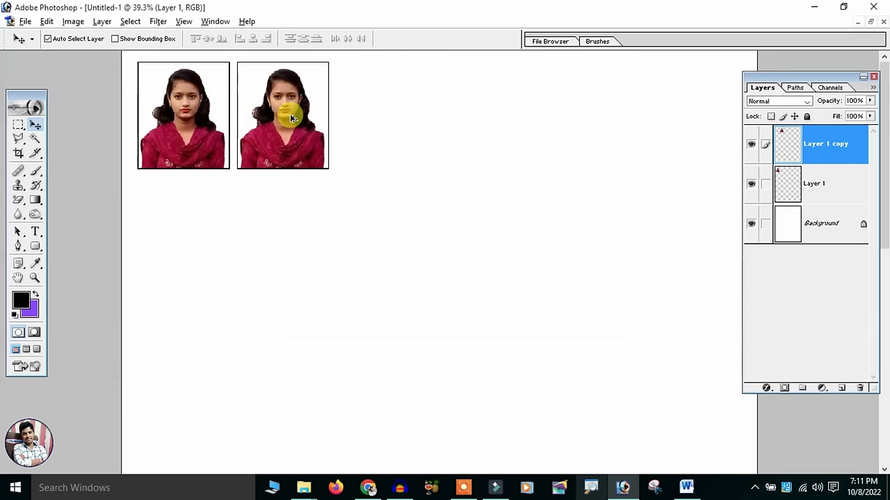
left_click_drag(292, 119, 486, 115)
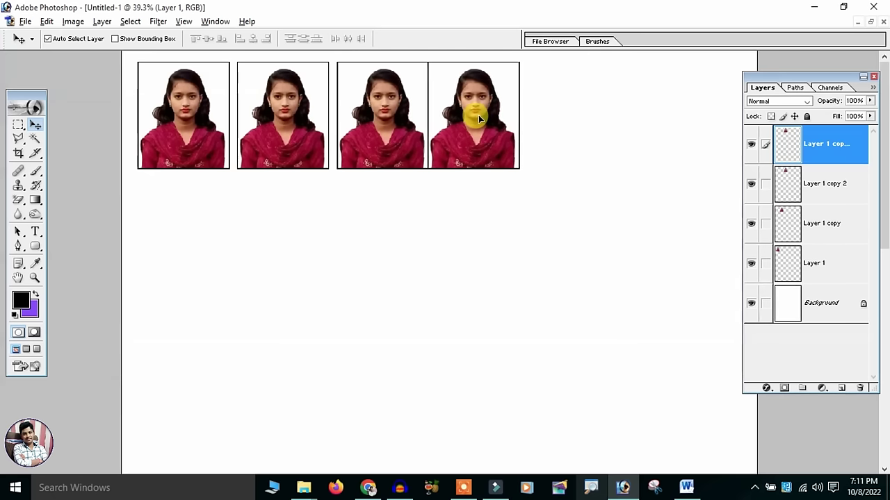
scroll(483, 104, "down", 1)
scroll(483, 104, "down", 1)
left_click_drag(476, 108, 642, 103)
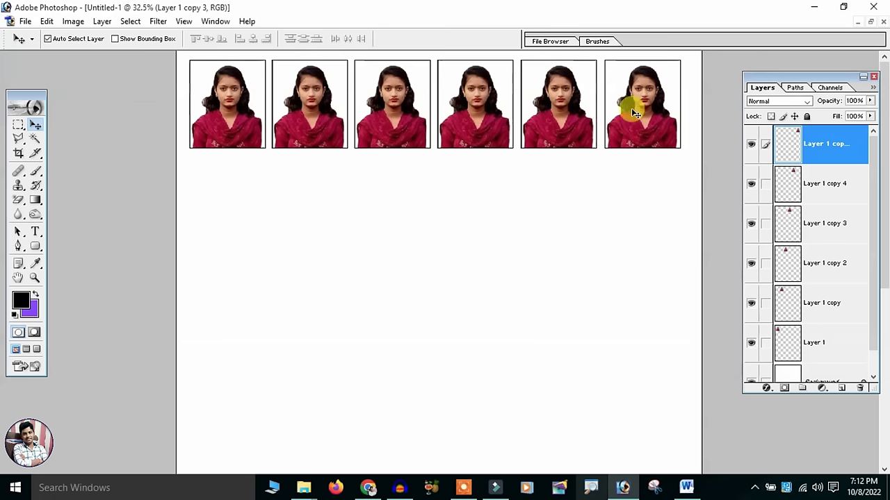
Step: Link the copy layers and nudge the row slightly right
left_click_drag(765, 184, 765, 319)
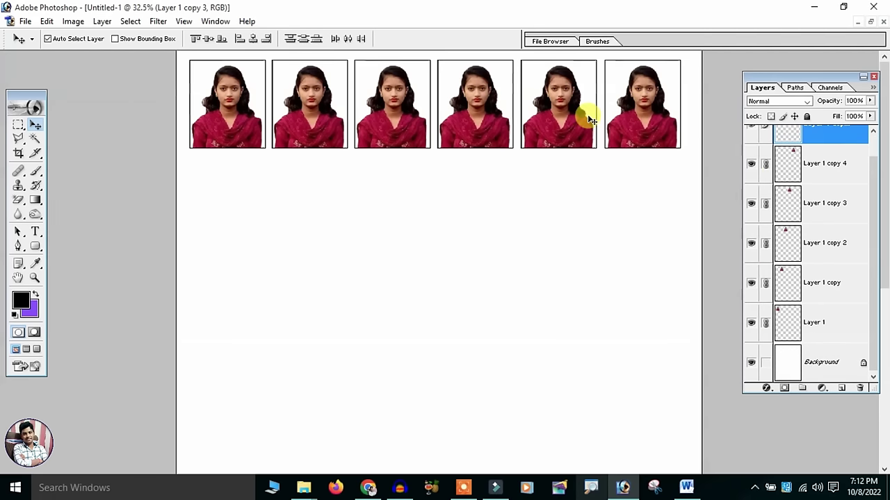
key("Right")
key("Right")
key("Right")
key("Right")
key("Right")
key("Right")
key("Right")
key("Right")
key("Right")
key("Right")
key("Right")
key("Right")
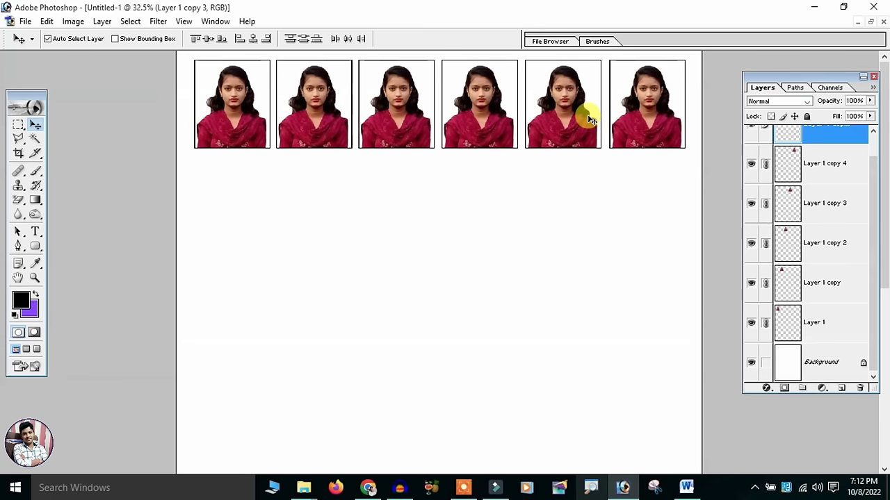
key("ctrl+minus")
key("ctrl+minus")
key("ctrl+plus")
key("ctrl+plus")
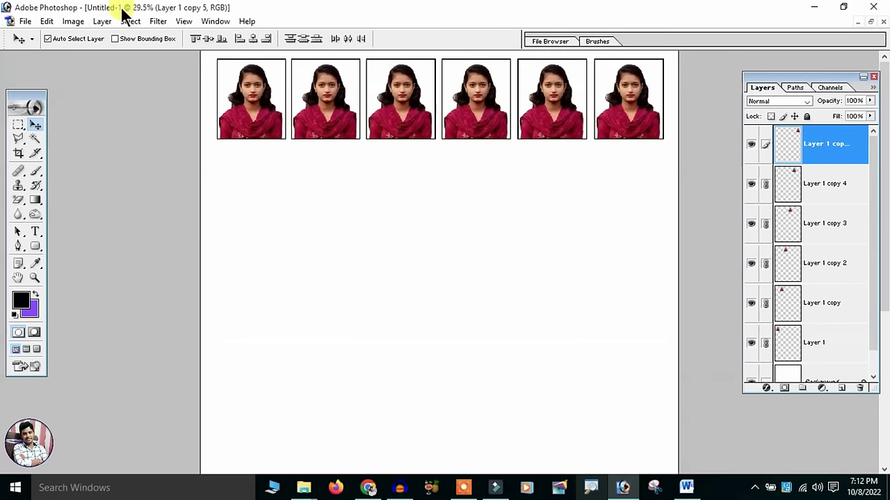
Step: Merge the linked row into one layer and duplicate it below the first row
left_click(104, 21)
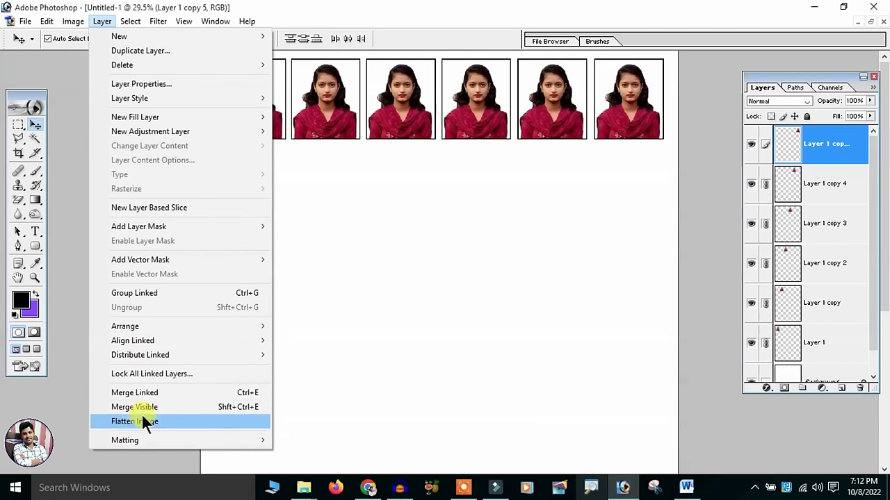
left_click(161, 392)
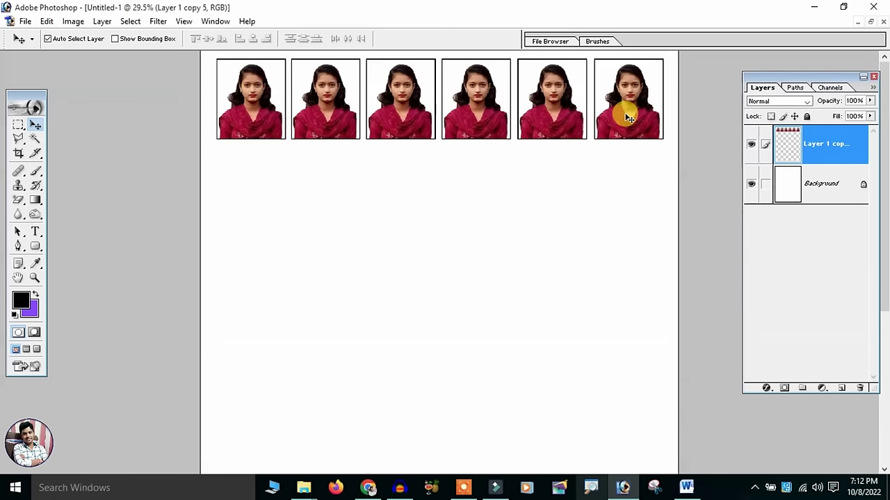
mouse_move(626, 117)
left_mouse_down()
mouse_move(619, 200)
mouse_move(628, 239)
left_mouse_up()
Step: Add more duplicated rows down the page, nudging them up to close gaps
scroll(620, 200, "down", 1)
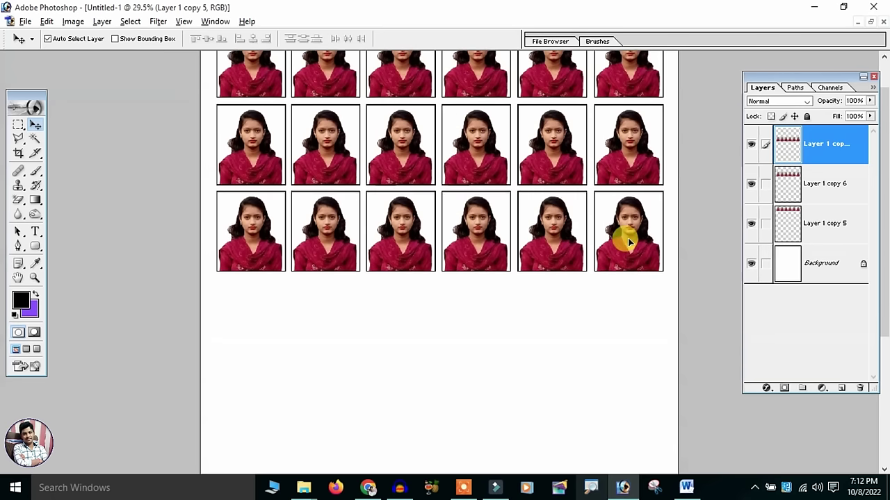
scroll(628, 239, "down", 1)
mouse_move(580, 179)
left_mouse_down()
mouse_move(572, 299)
mouse_move(570, 283)
left_mouse_up()
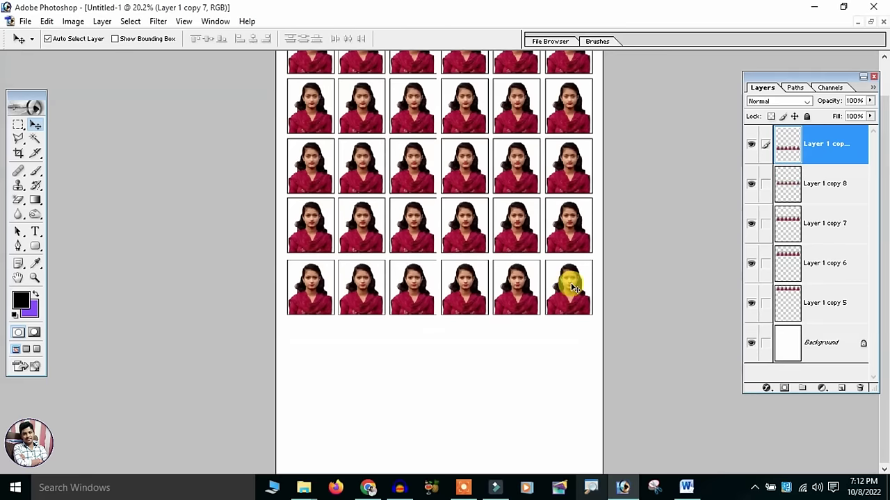
key("Up")
key("Up")
key("Up")
mouse_move(570, 285)
left_mouse_down("alt")
mouse_move(569, 369)
mouse_move(569, 353)
left_mouse_up("alt")
key("Up")
key("Up")
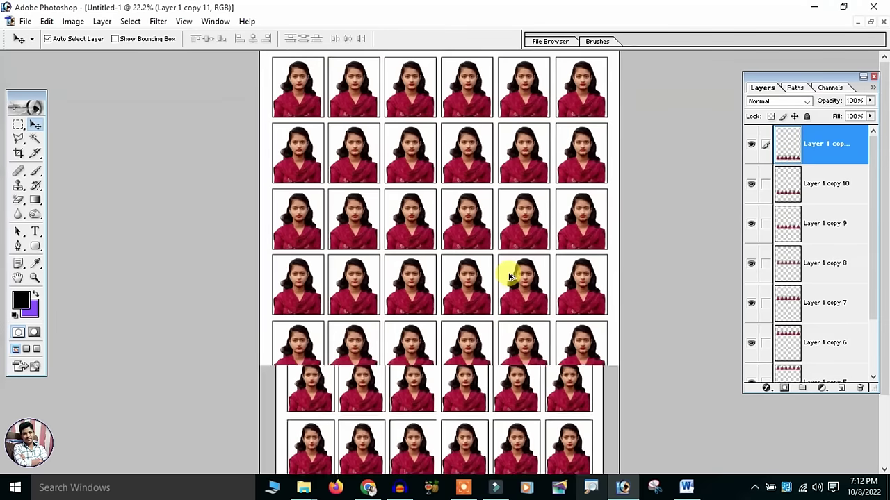
key("ctrl+plus")
key("ctrl+plus")
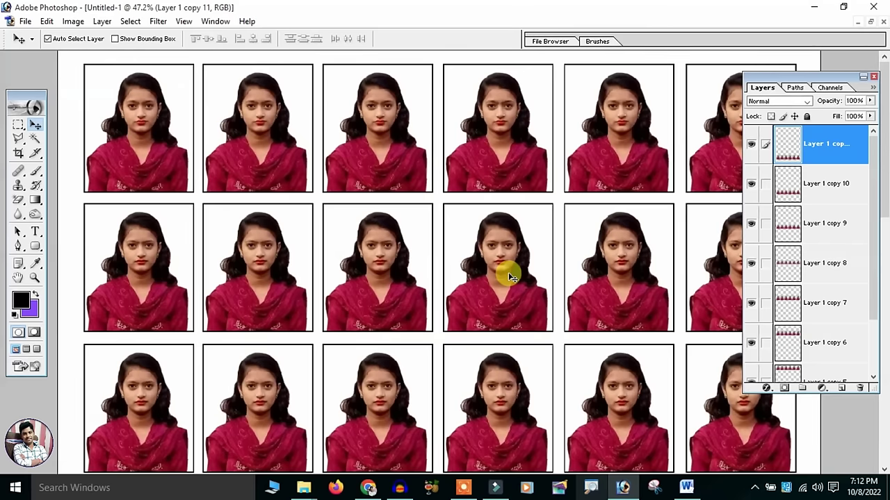
Step: In Print with Preview, set A4 paper size and Scale to Fit Media
key("ctrl+alt+p")
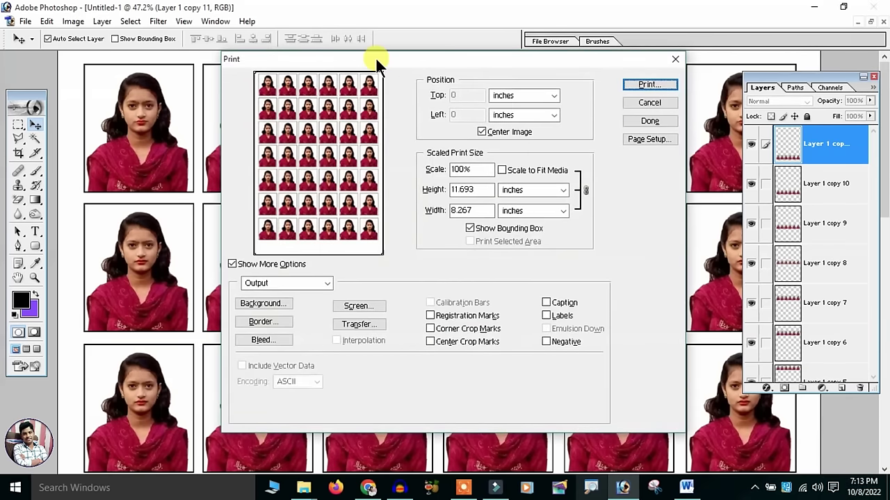
left_click(650, 139)
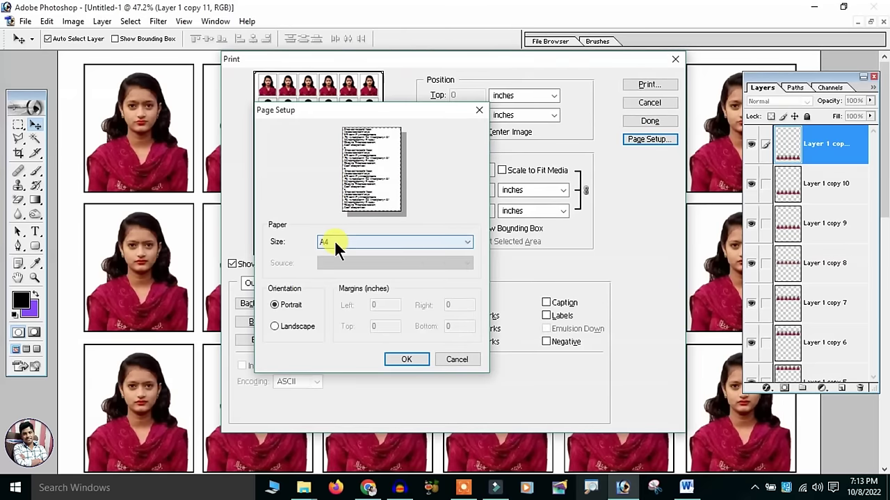
left_click(336, 241)
left_click(319, 262)
left_click(407, 358)
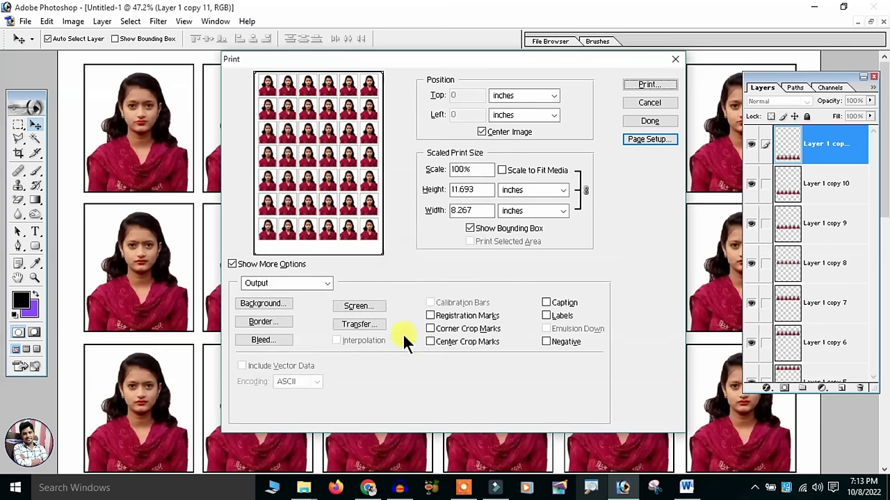
left_click(520, 169)
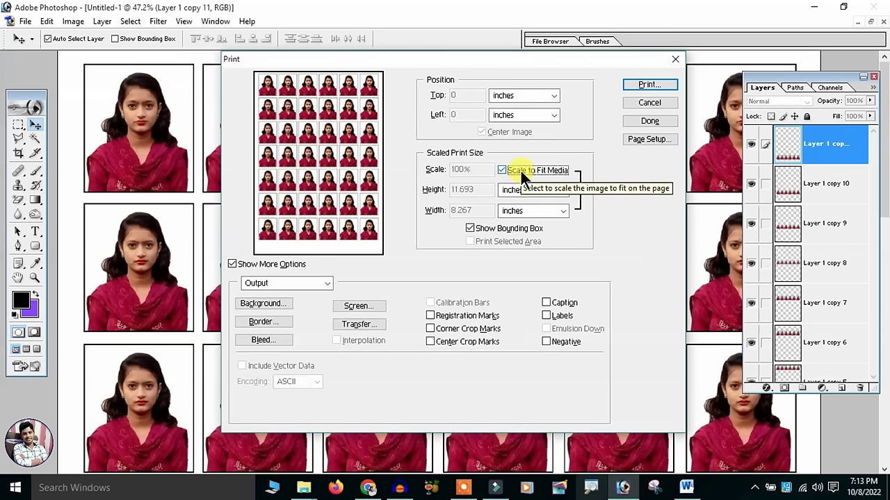
Step: Print the page to Microsoft Print to PDF in portrait orientation
left_click(645, 85)
left_click(430, 87)
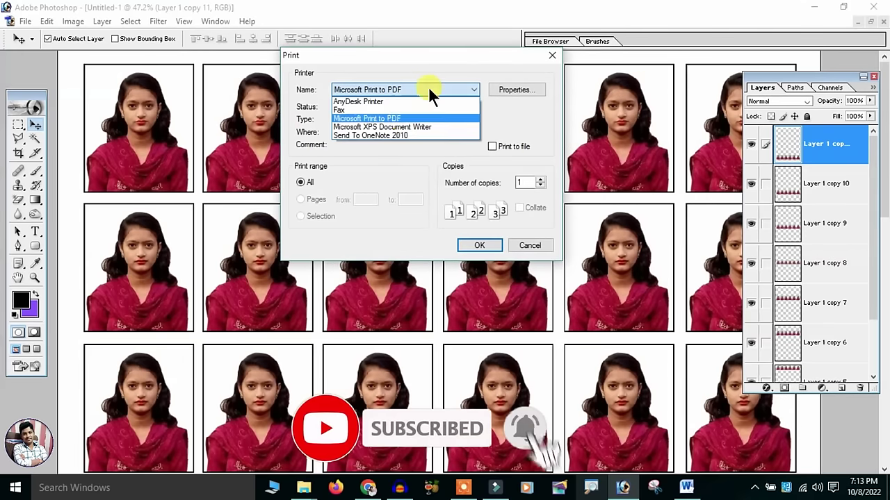
left_click(394, 143)
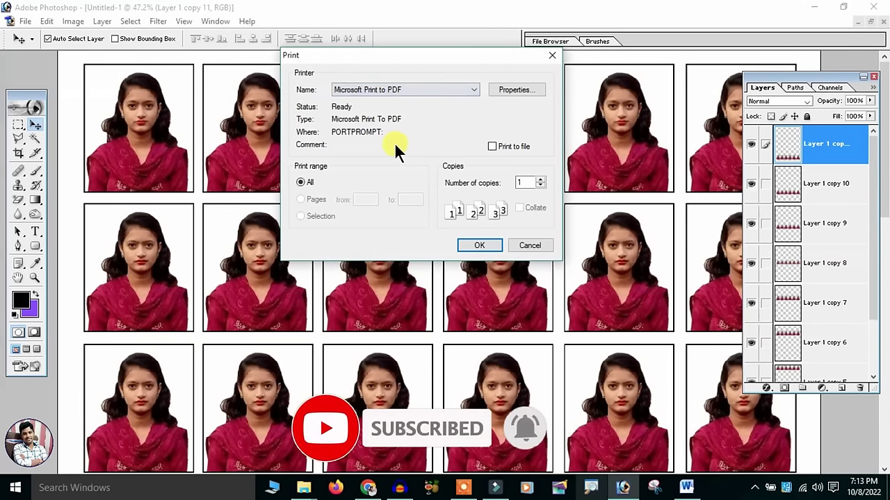
left_click(506, 88)
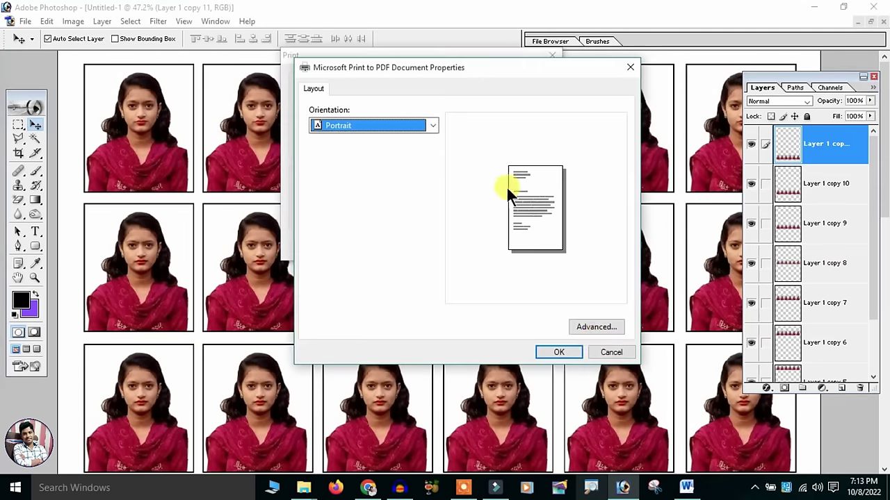
left_click(599, 353)
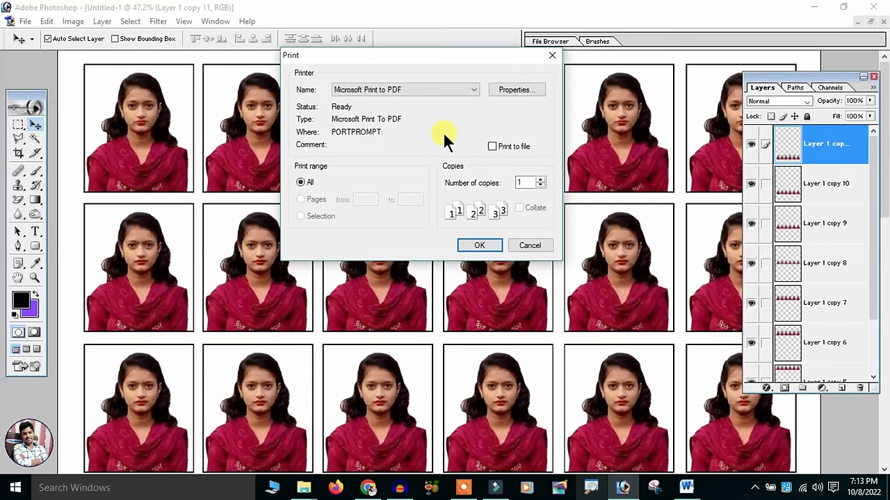
left_click(463, 241)
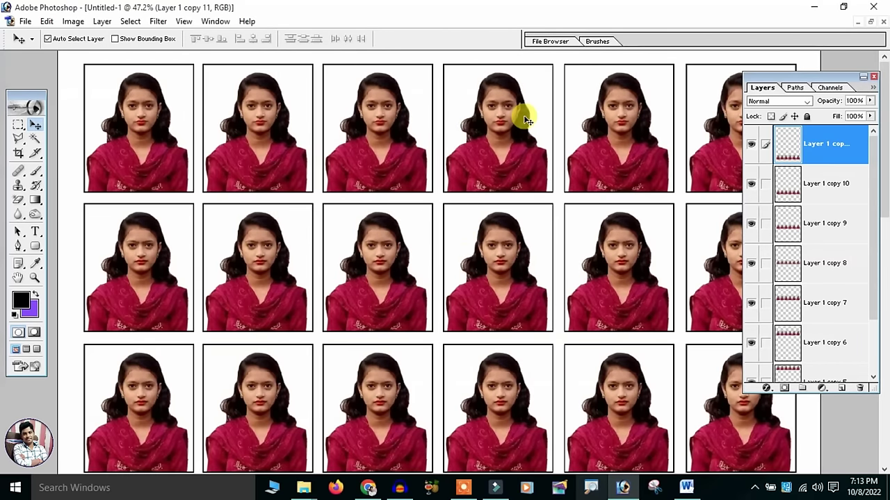
scroll(526, 132, "down", 1)
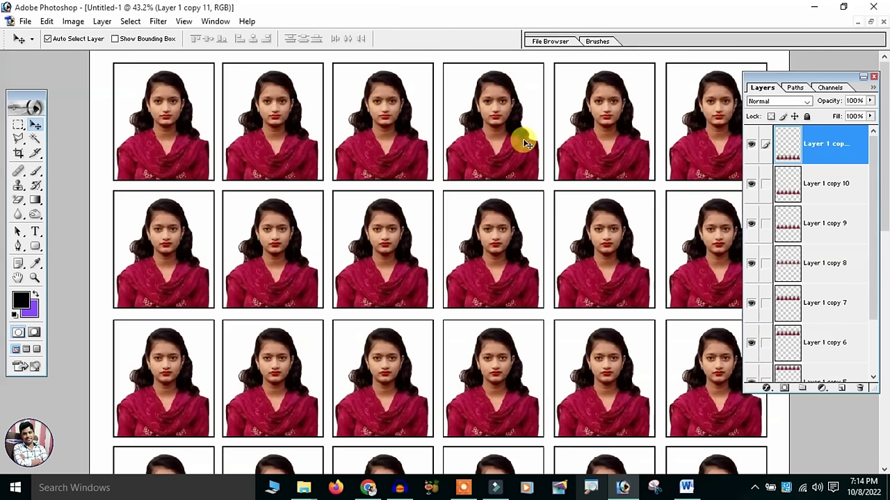